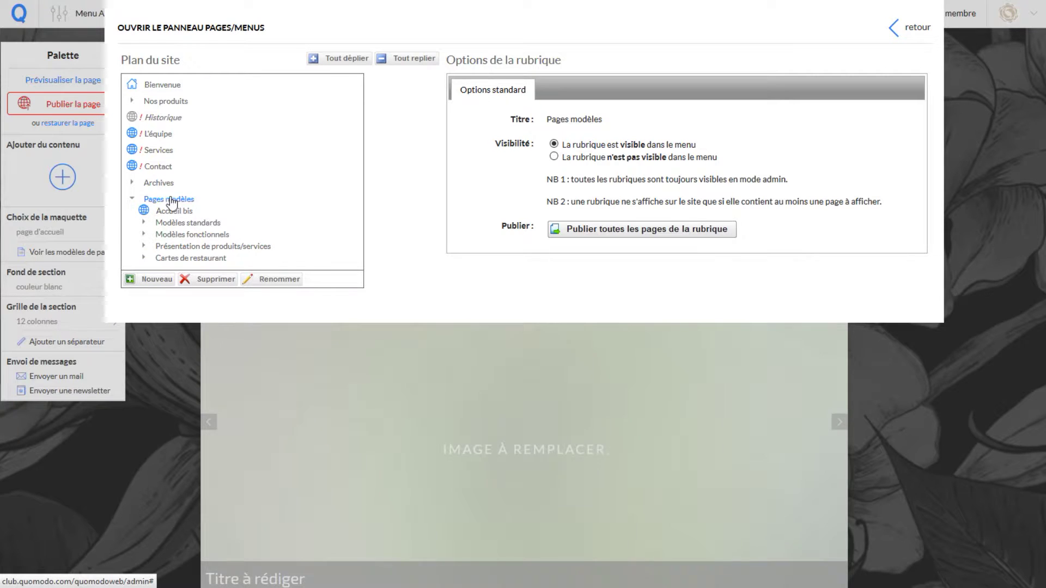
- Create a new page named "tuto" in the Pages modèles section, based on the Contact page template
{"action": "left_click", "coordinate": [141, 281]}
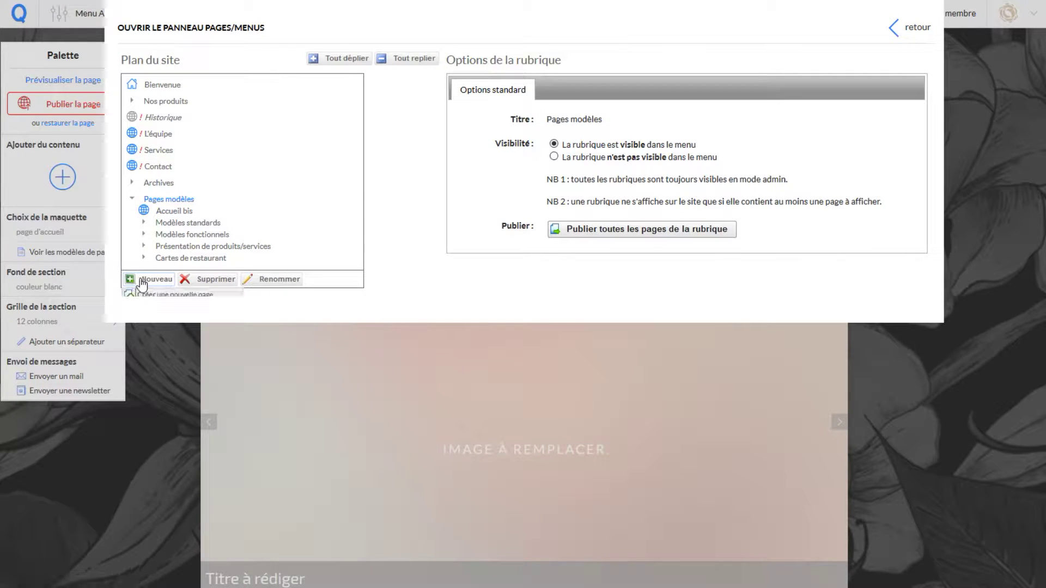
{"action": "left_click", "coordinate": [164, 294]}
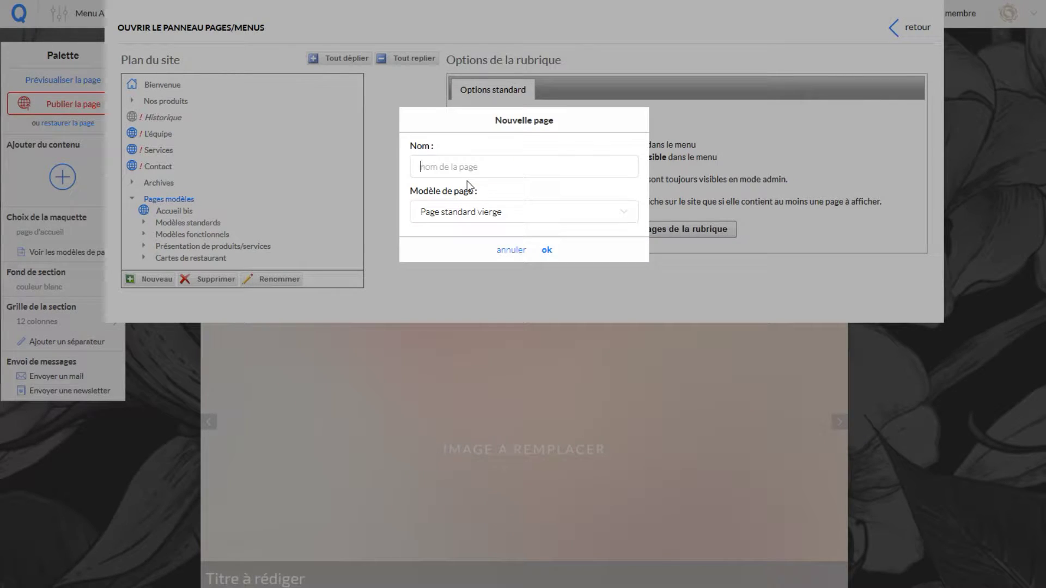
{"action": "type", "text": "tuto"}
{"action": "left_click", "coordinate": [569, 218]}
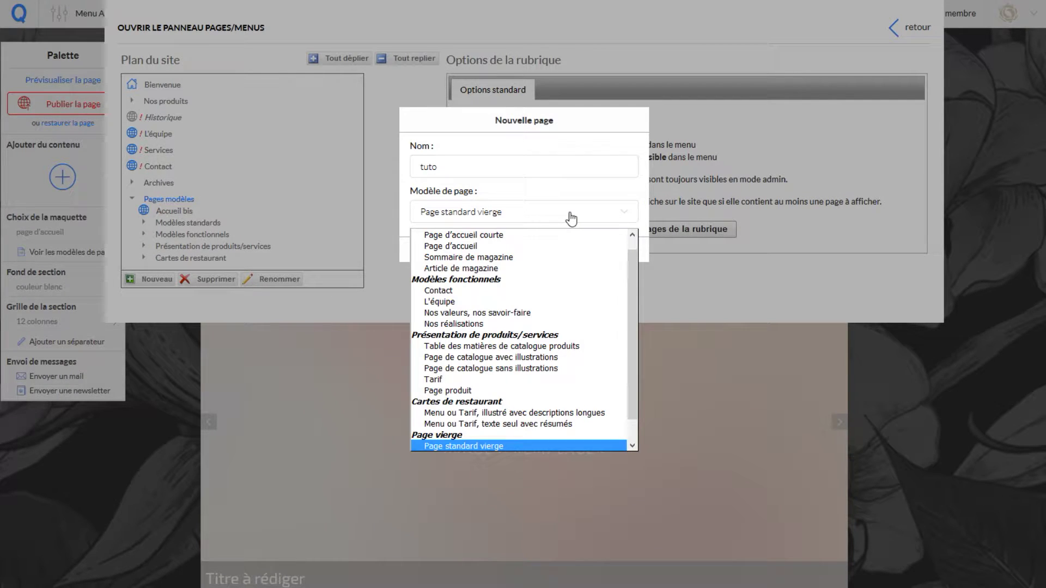
{"action": "mouse_move", "coordinate": [639, 266]}
{"action": "left_mouse_down"}
{"action": "mouse_move", "coordinate": [633, 274]}
{"action": "mouse_move", "coordinate": [634, 246]}
{"action": "left_mouse_up"}
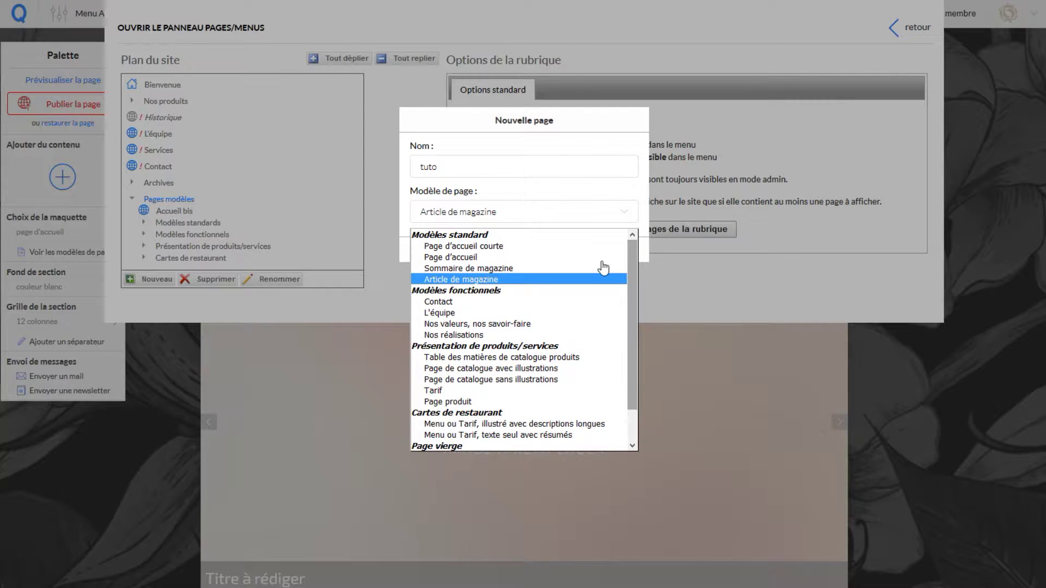
{"action": "left_click", "coordinate": [481, 303]}
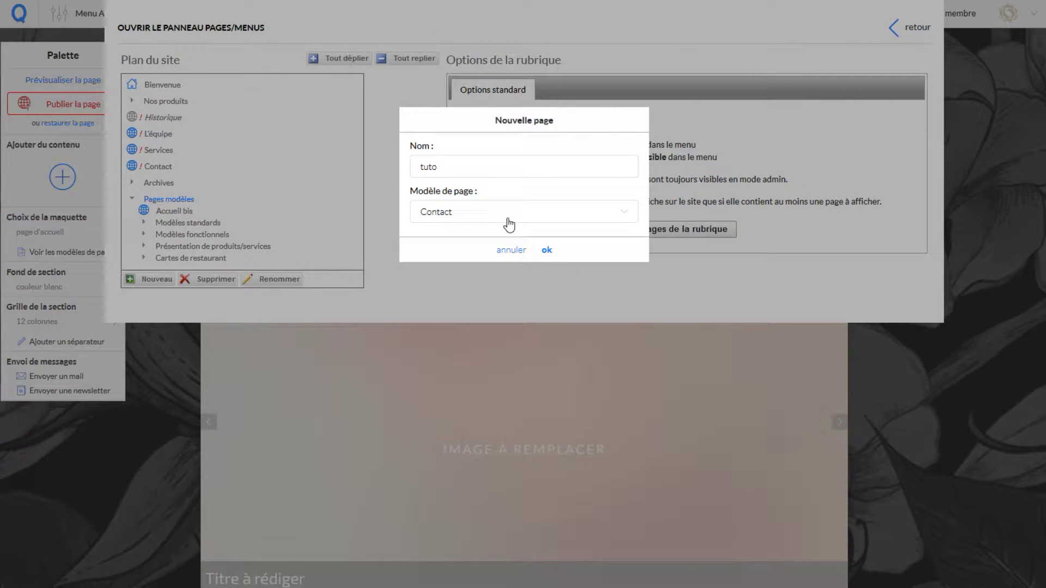
{"action": "left_click", "coordinate": [547, 252]}
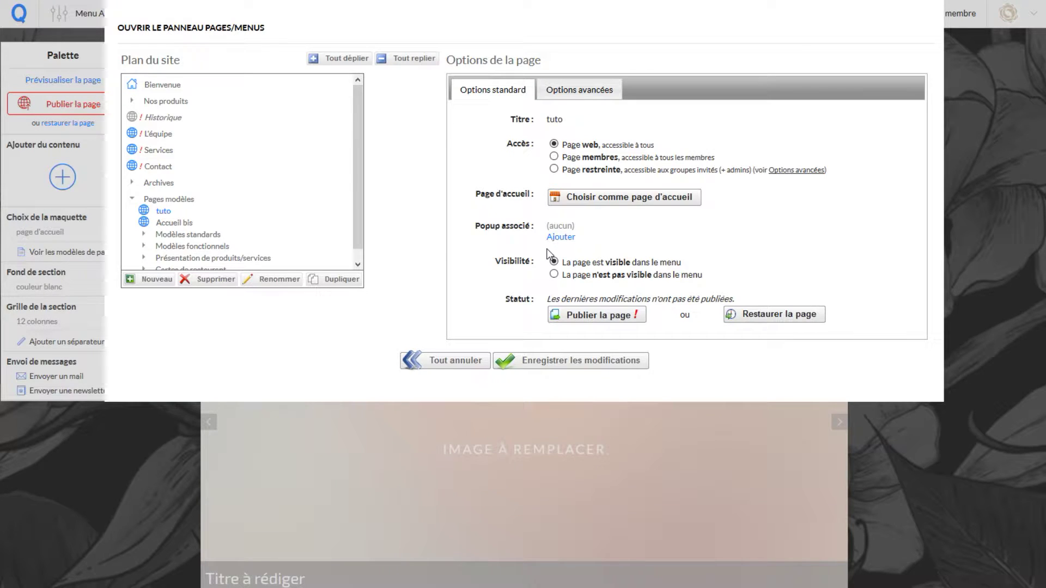
- Save the site plan changes and open the tuto page for editing
{"action": "left_click", "coordinate": [527, 362]}
{"action": "left_click", "coordinate": [917, 28]}
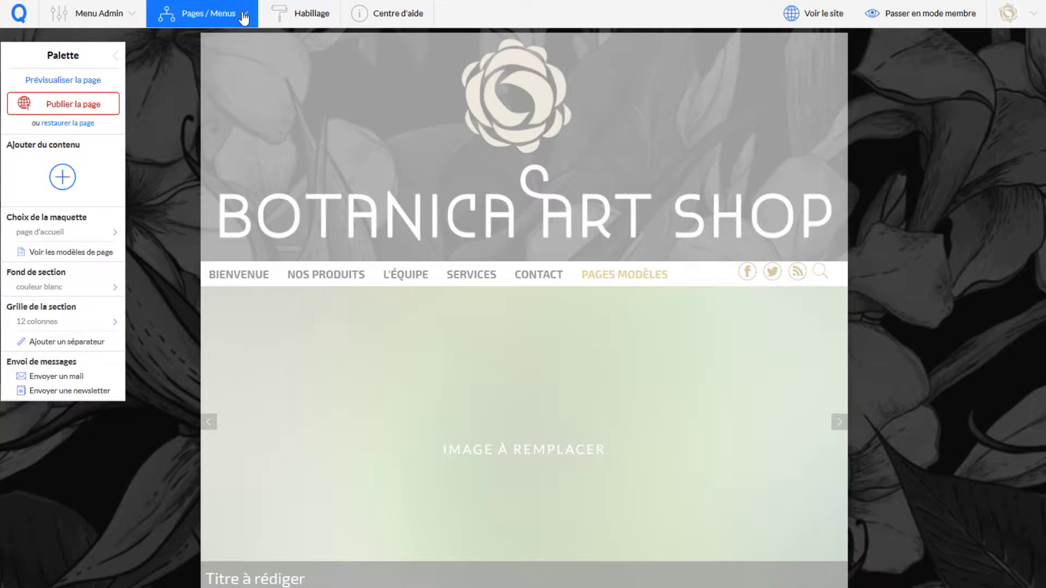
{"action": "left_click", "coordinate": [244, 16]}
{"action": "mouse_move", "coordinate": [256, 255]}
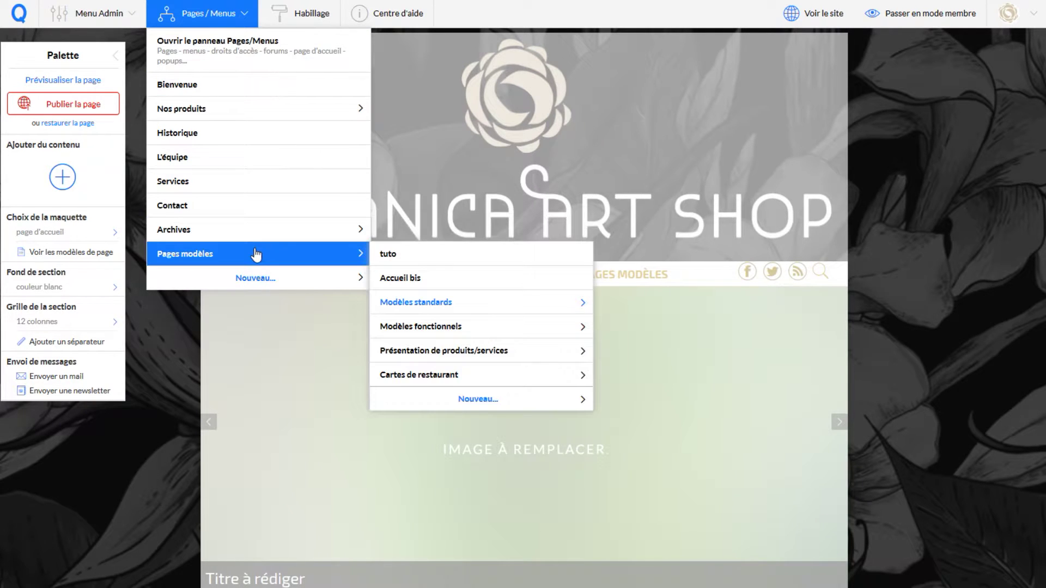
{"action": "left_click", "coordinate": [387, 257]}
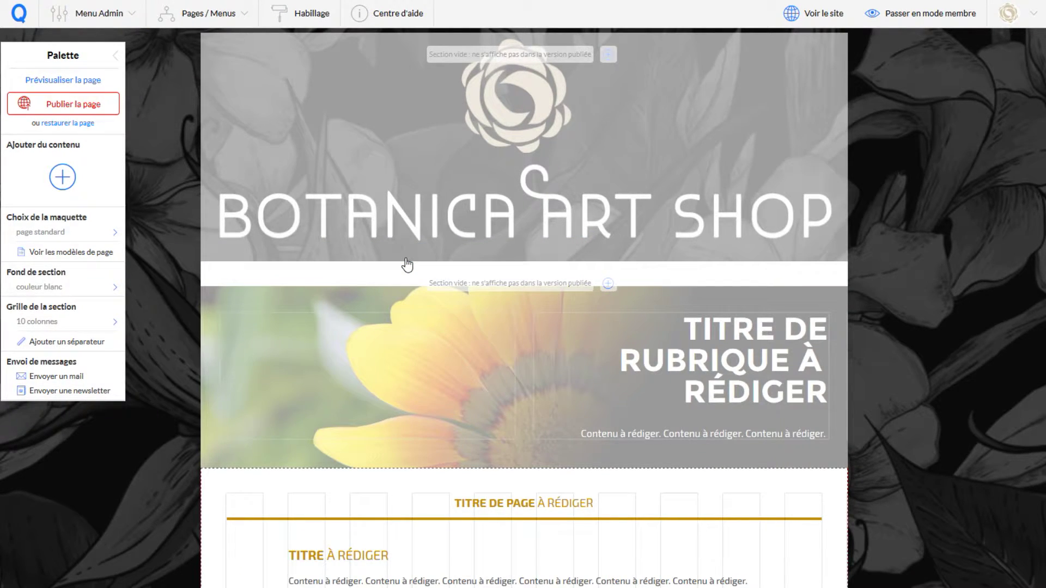
- Preview the tuto page and look through its placeholder header, map and contact details sections
{"action": "left_click", "coordinate": [86, 81]}
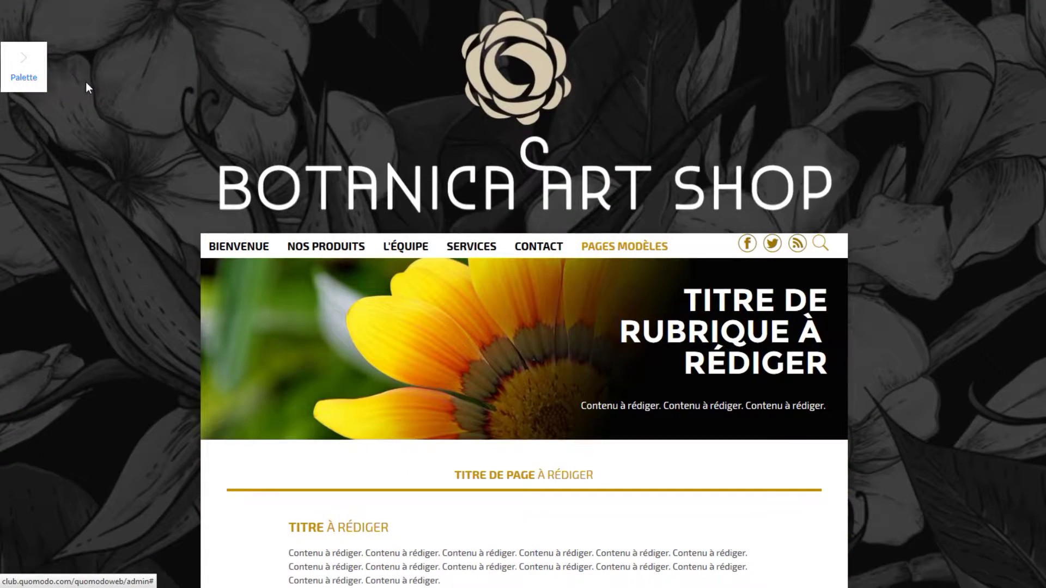
{"action": "scroll", "coordinate": [523, 327], "scroll_direction": "down", "scroll_amount": 4}
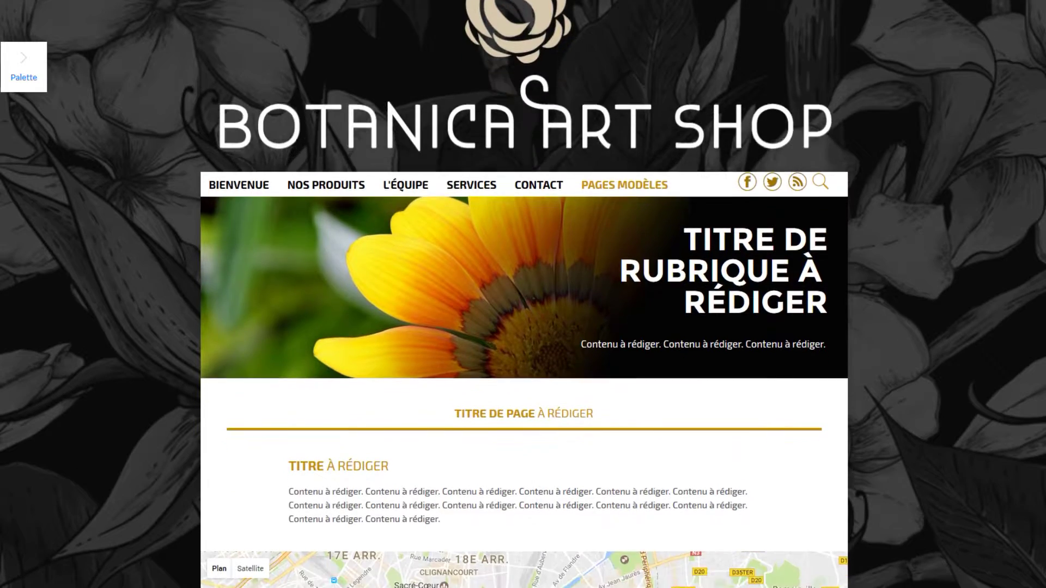
{"action": "scroll", "coordinate": [523, 294], "scroll_direction": "down", "scroll_amount": 9}
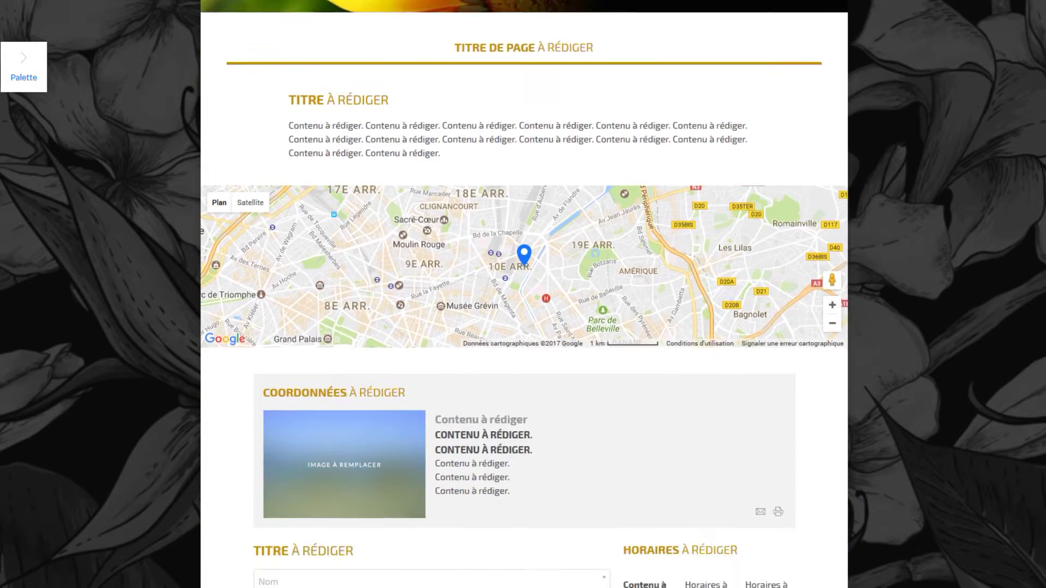
{"action": "scroll", "coordinate": [1040, 398], "scroll_direction": "down", "scroll_amount": 2}
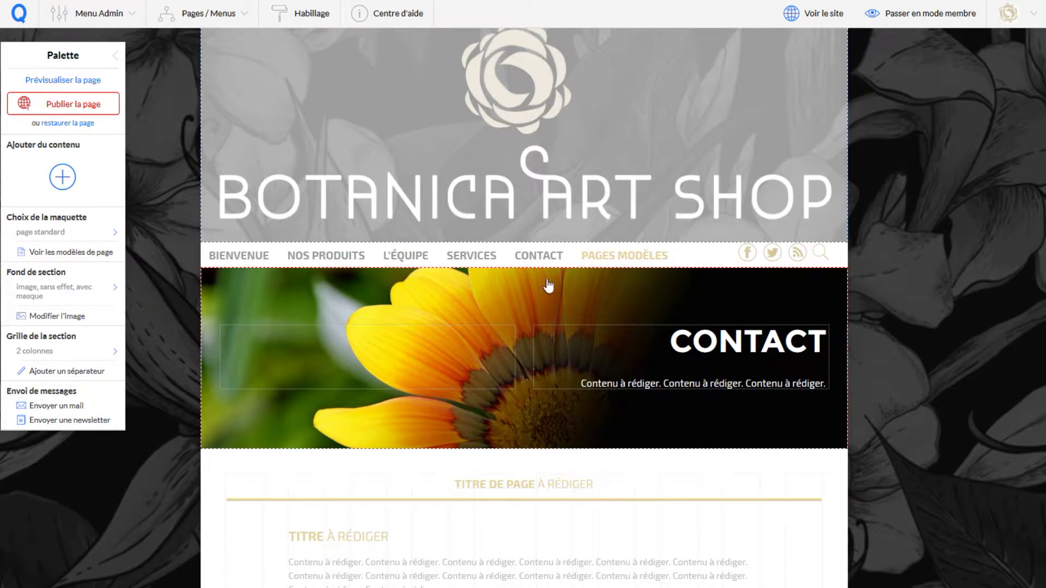
- Replace the placeholder text under the CONTACT banner title with "Accès et formulaire de contact"
{"action": "scroll", "coordinate": [684, 287], "scroll_direction": "down", "scroll_amount": 1}
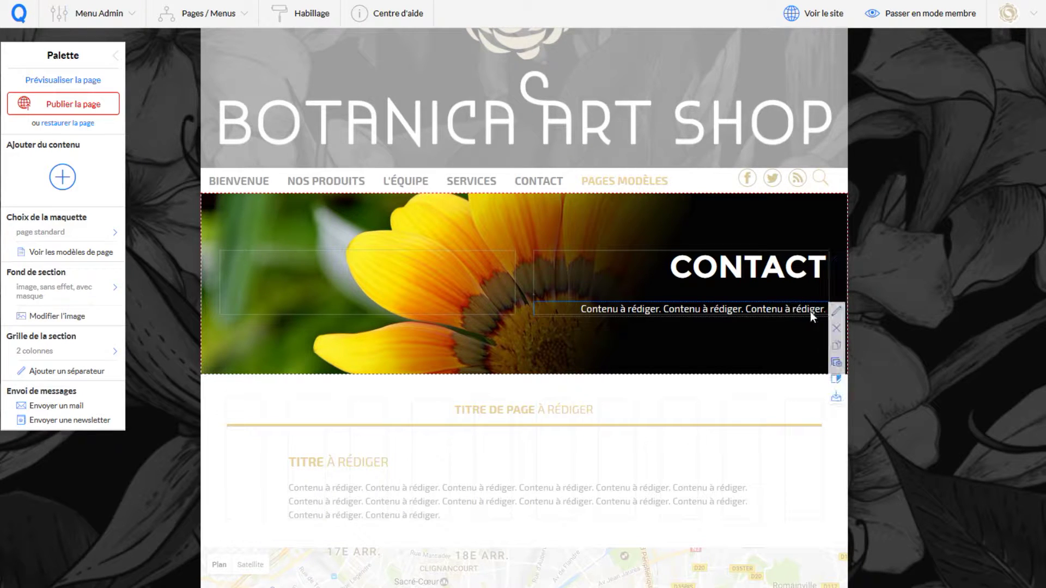
{"action": "left_click", "coordinate": [836, 312]}
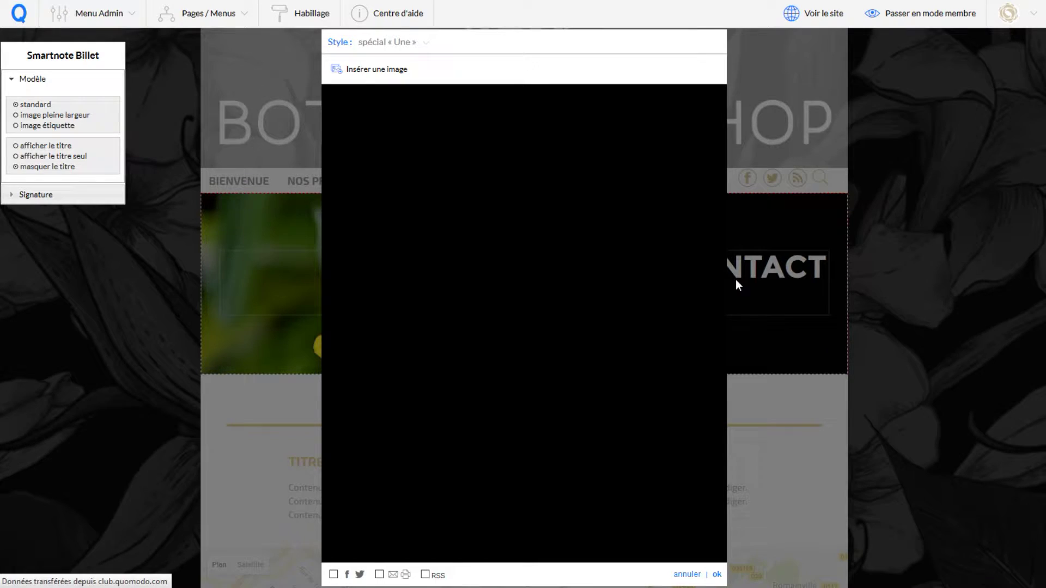
{"action": "left_click_drag", "start_coordinate": [329, 150], "coordinate": [755, 161]}
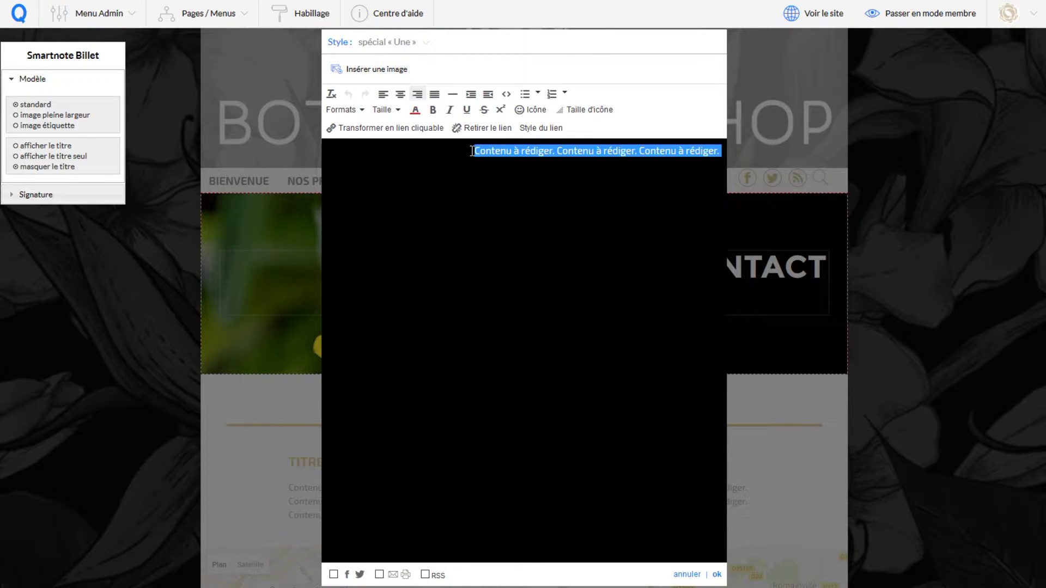
{"action": "type", "text": "Accès et formulaire de contact"}
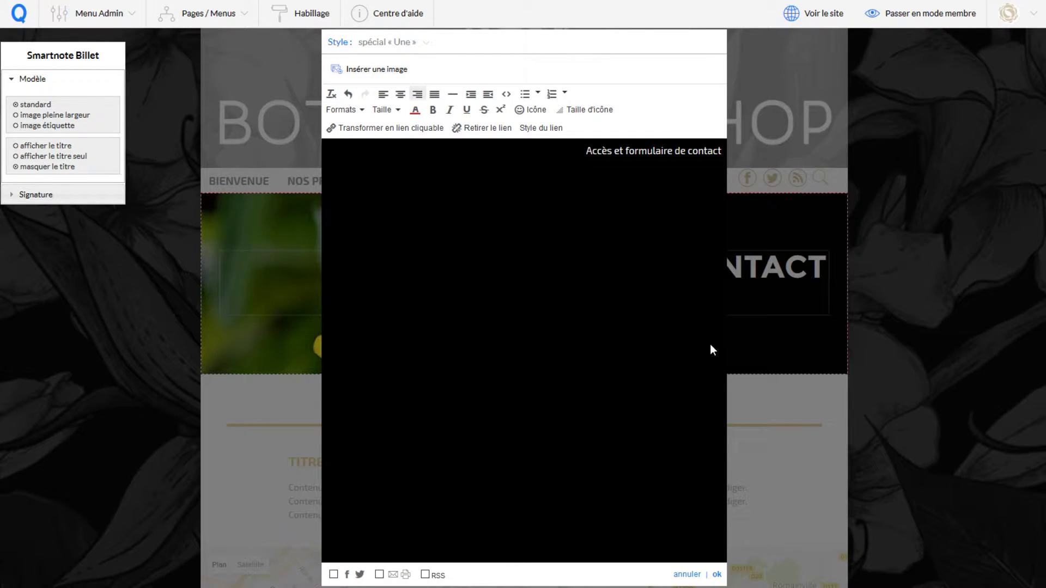
{"action": "left_click", "coordinate": [716, 575]}
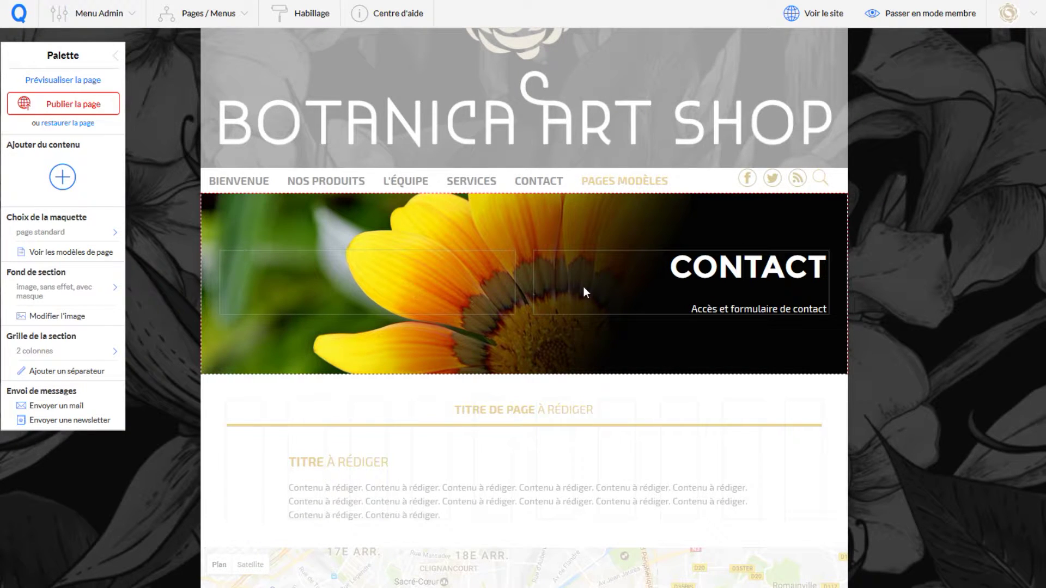
- Request publication of the tuto page, choose to modify its provisional contents, and go to the placeholder page title
{"action": "scroll", "coordinate": [583, 287], "scroll_direction": "down", "scroll_amount": 3}
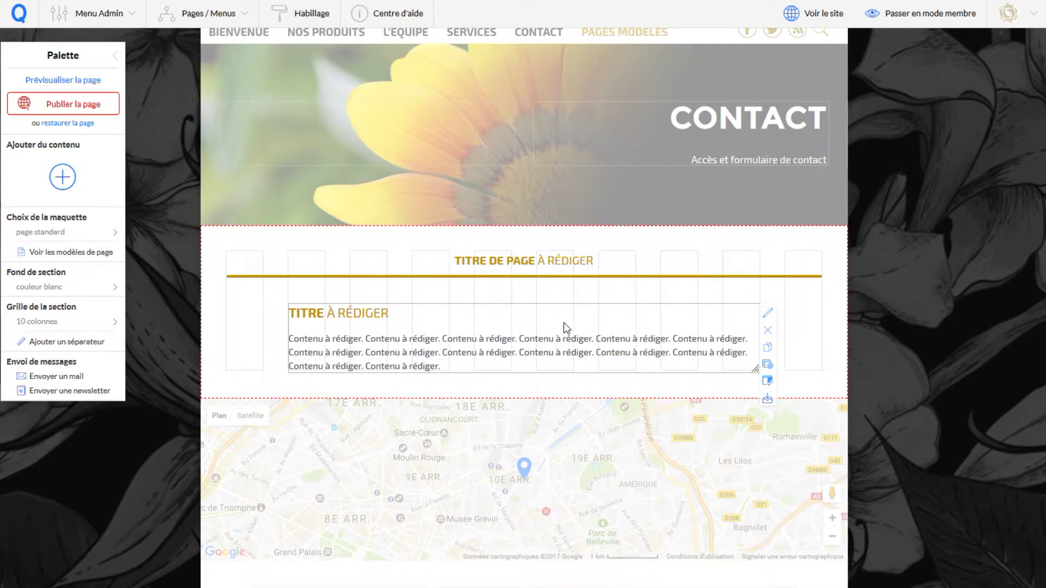
{"action": "scroll", "coordinate": [565, 316], "scroll_direction": "down", "scroll_amount": 1}
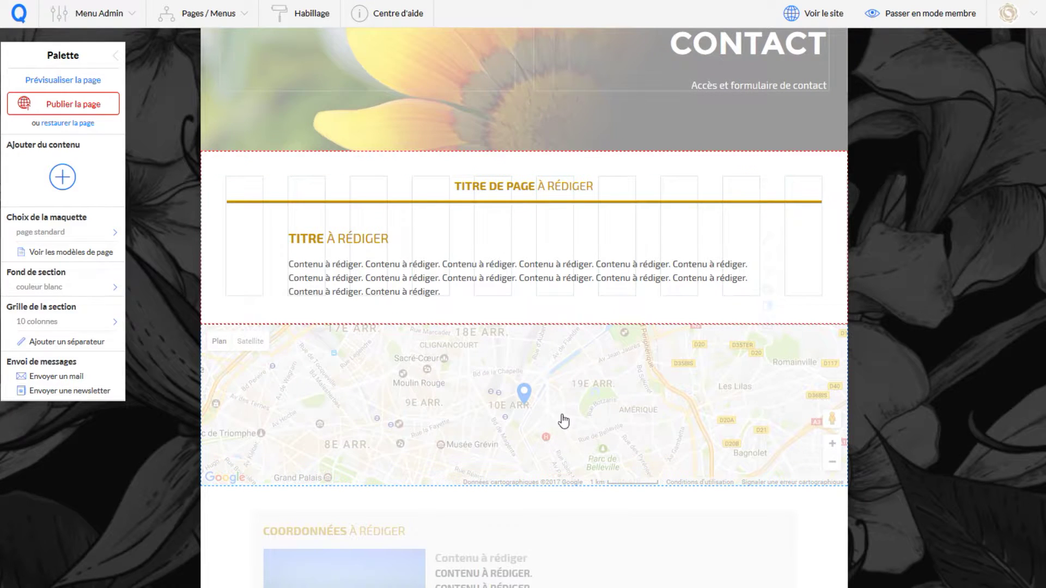
{"action": "scroll", "coordinate": [563, 421], "scroll_direction": "up", "scroll_amount": 4}
{"action": "scroll", "coordinate": [512, 385], "scroll_direction": "down", "scroll_amount": 1}
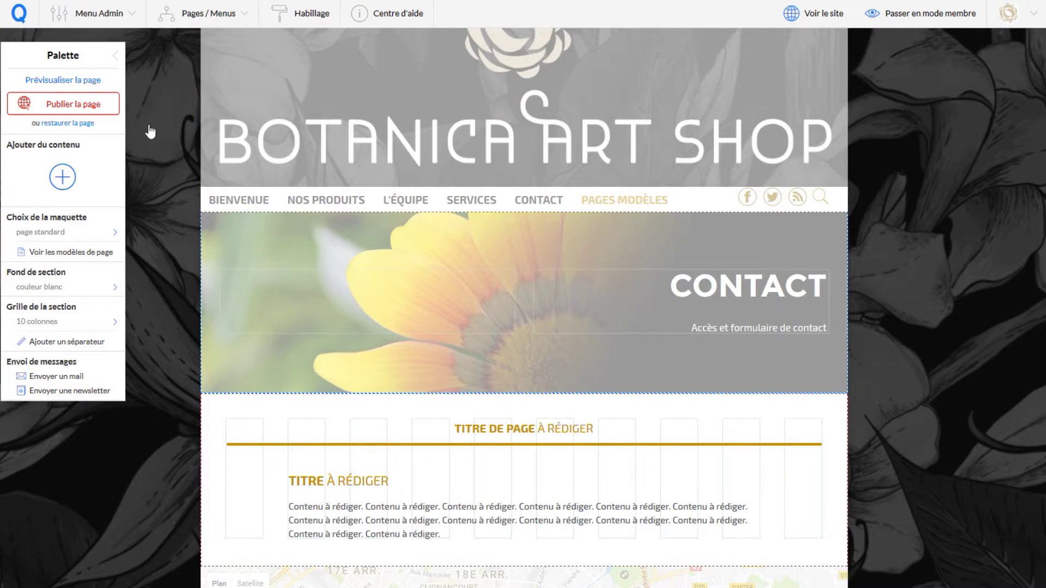
{"action": "left_click", "coordinate": [69, 108]}
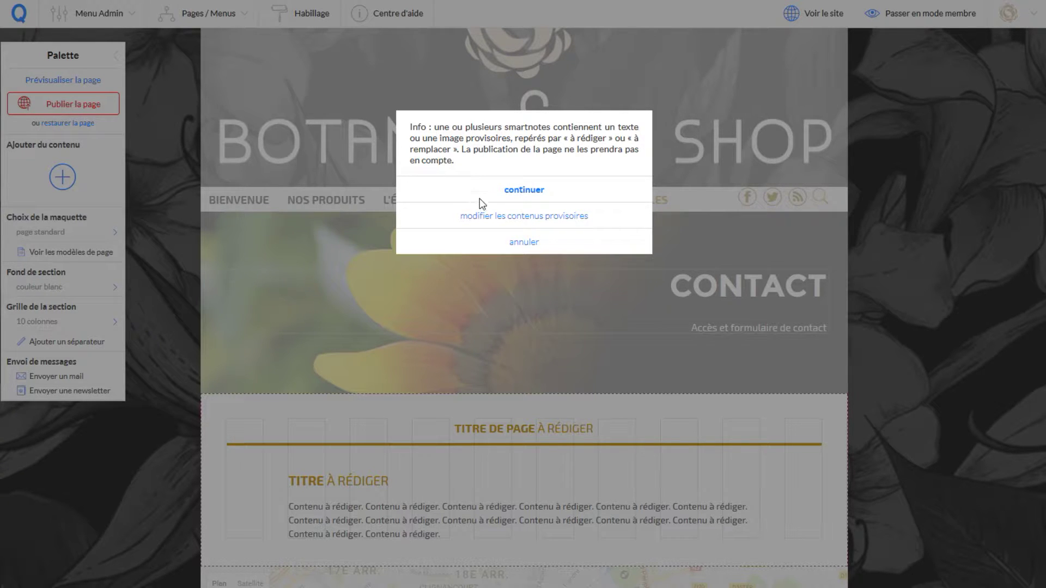
{"action": "left_click", "coordinate": [483, 216]}
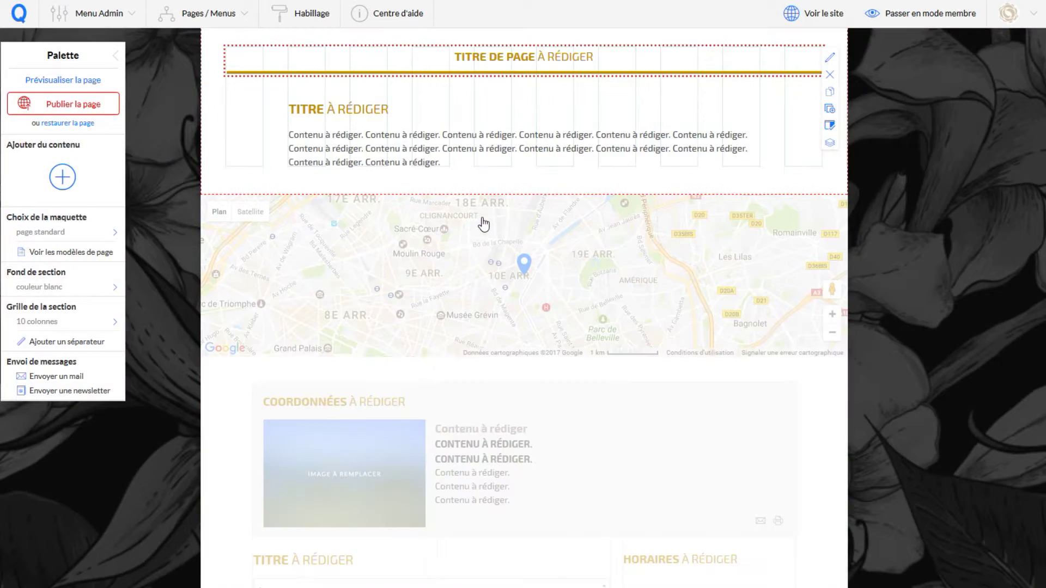
{"action": "left_click", "coordinate": [411, 55]}
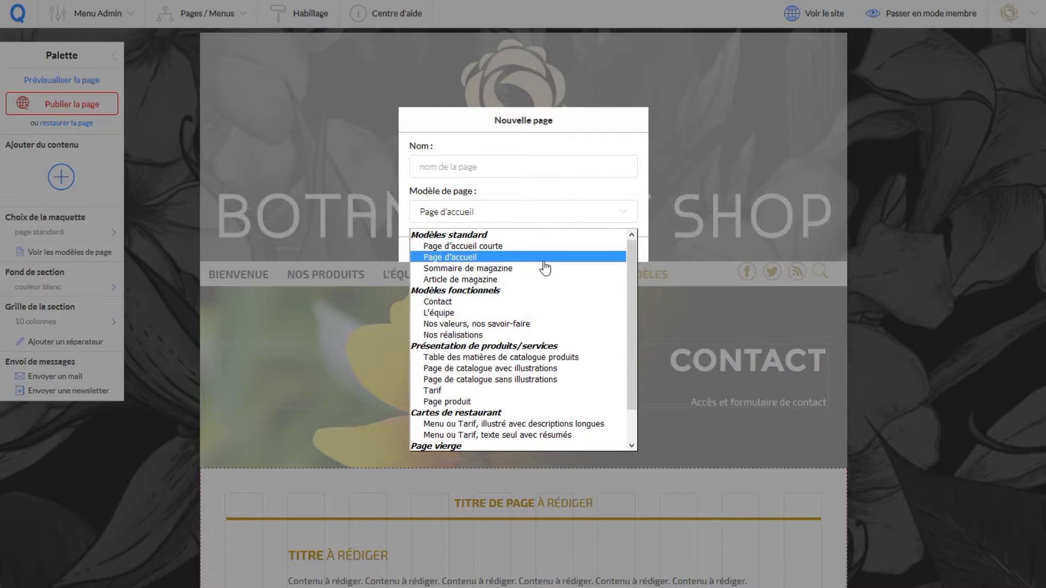
- Examine the layouts of the illustrated menu or price list, illustrated catalogue and home page templates in preview
{"action": "left_click", "coordinate": [574, 127]}
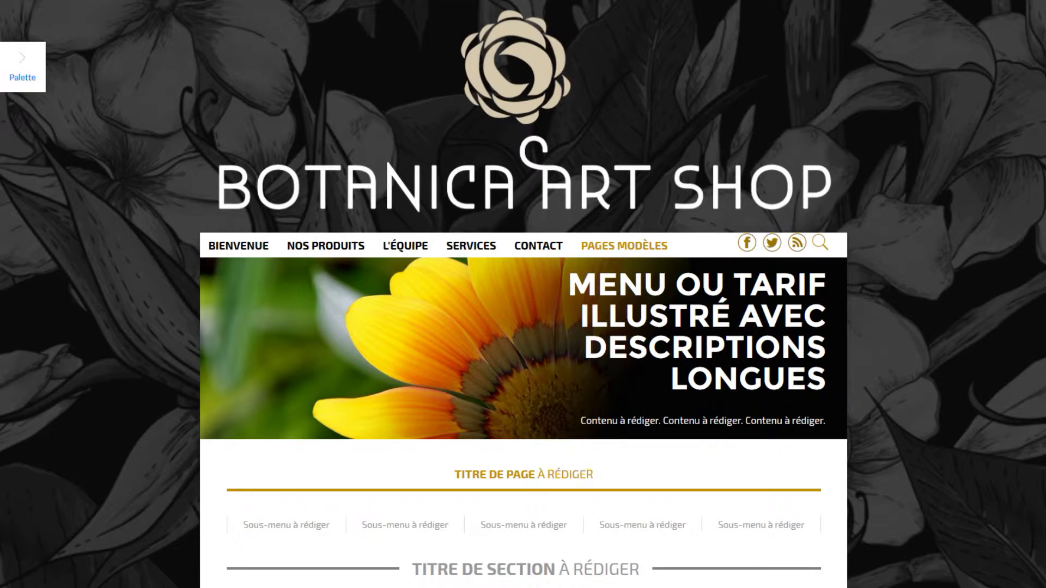
{"action": "scroll", "coordinate": [523, 294], "scroll_direction": "down", "scroll_amount": 2}
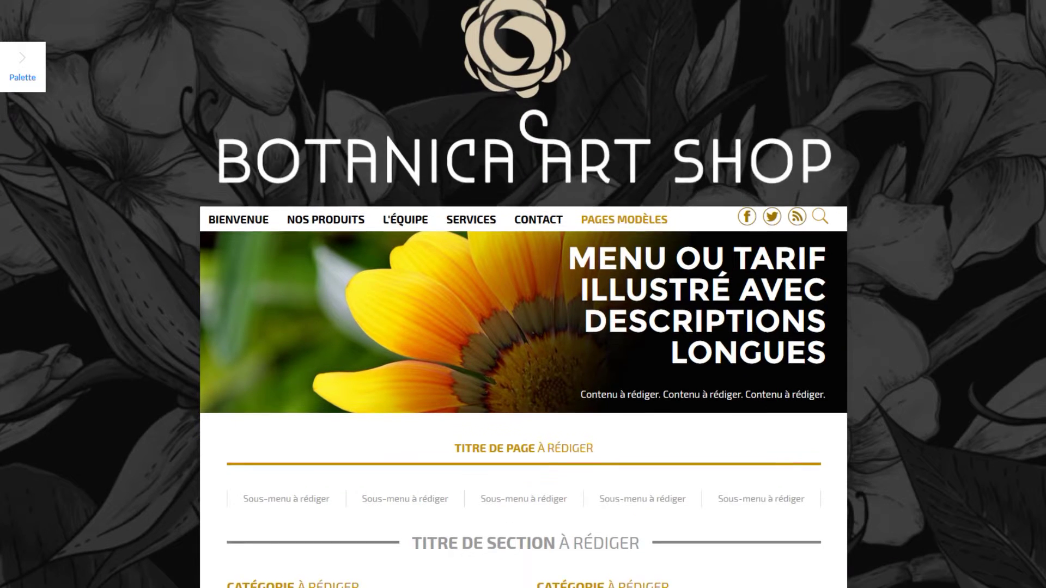
{"action": "scroll", "coordinate": [1042, 234], "scroll_direction": "down", "scroll_amount": 10}
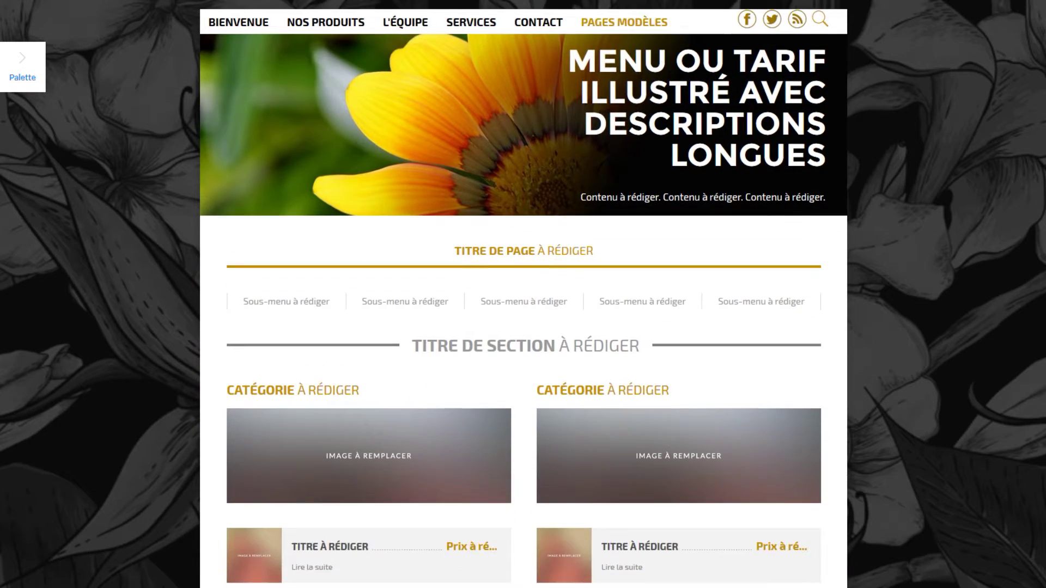
{"action": "scroll", "coordinate": [1042, 234], "scroll_direction": "down", "scroll_amount": 13}
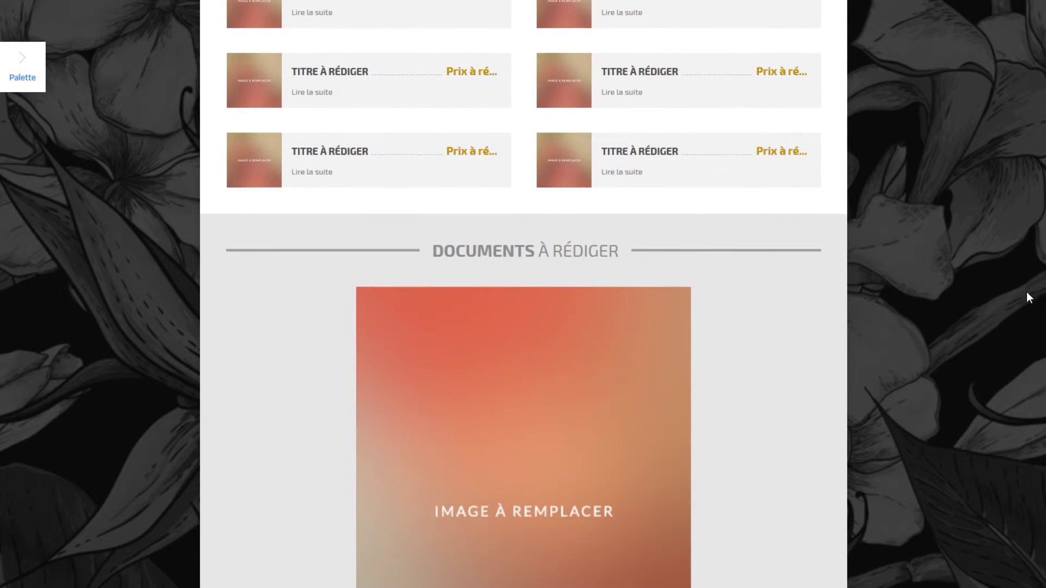
{"action": "scroll", "coordinate": [1016, 473], "scroll_direction": "up", "scroll_amount": 20}
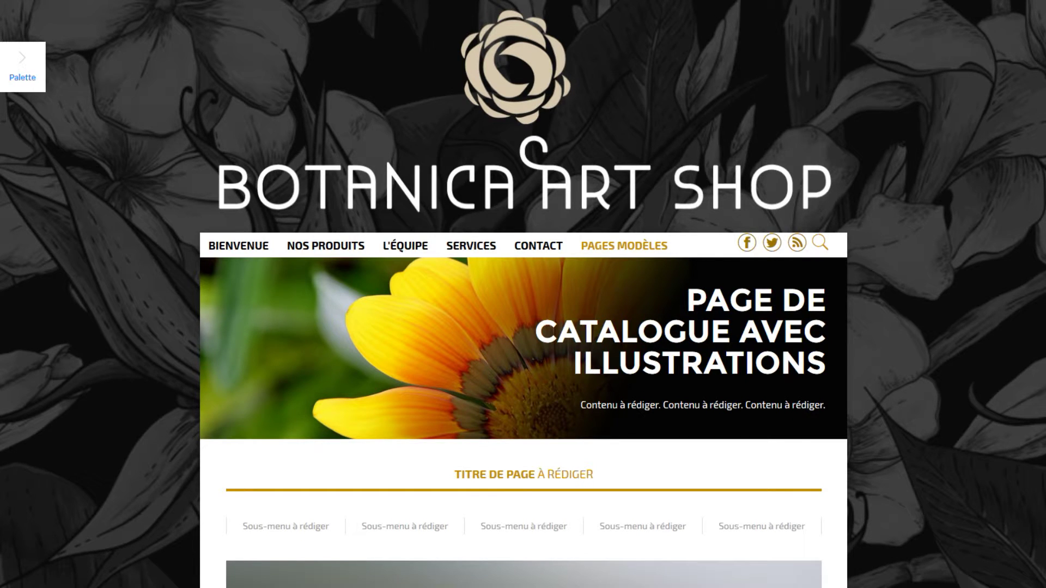
{"action": "scroll", "coordinate": [1042, 184], "scroll_direction": "down", "scroll_amount": 7}
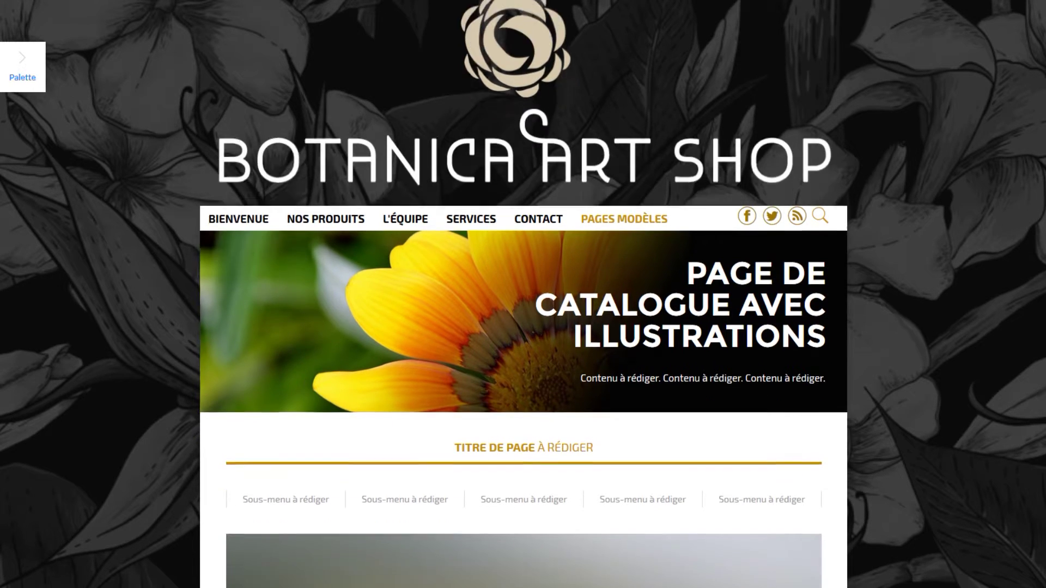
{"action": "scroll", "coordinate": [1042, 184], "scroll_direction": "down", "scroll_amount": 12}
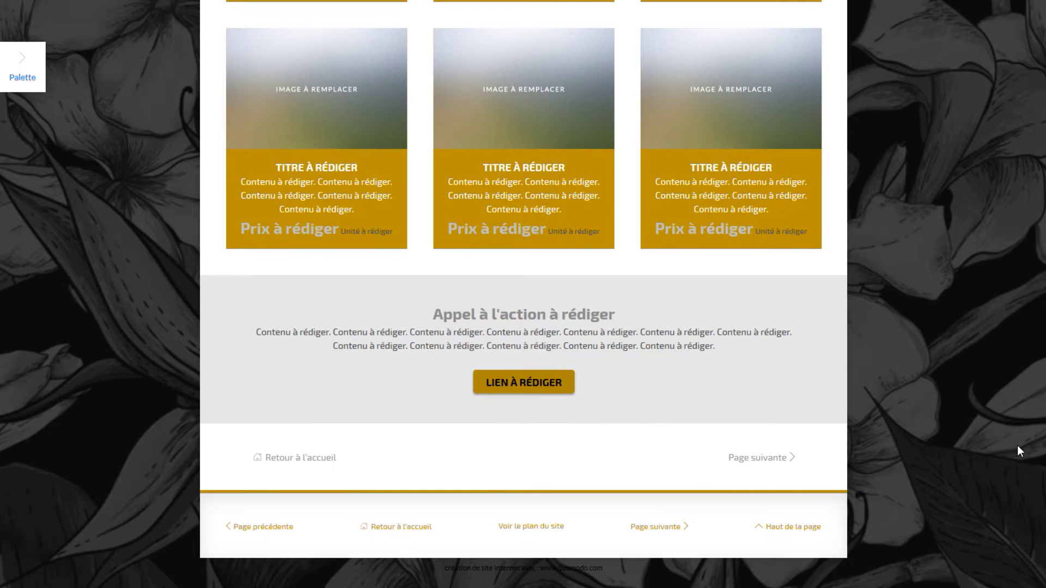
{"action": "scroll", "coordinate": [1017, 448], "scroll_direction": "up", "scroll_amount": 20}
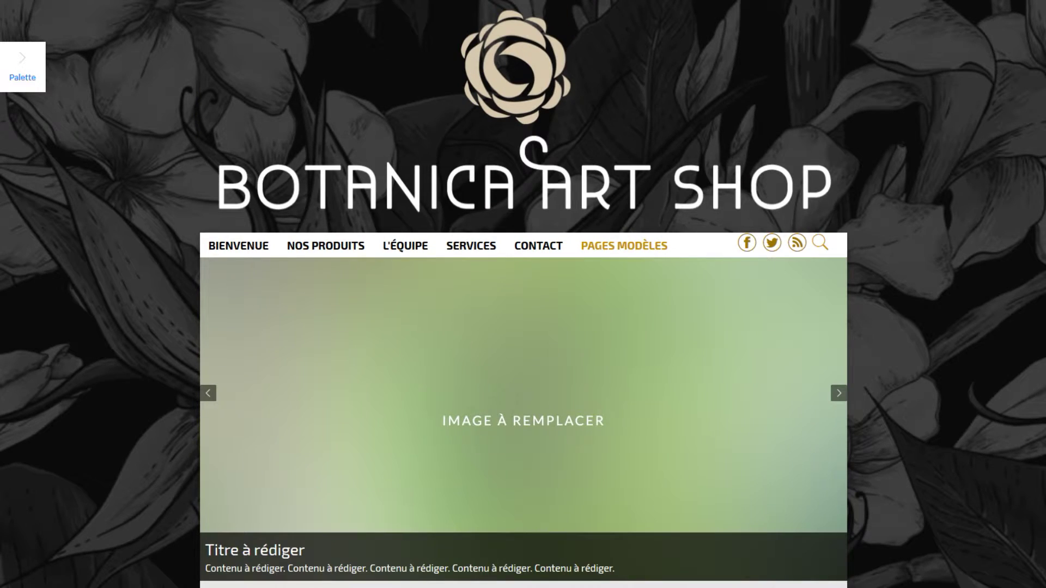
{"action": "scroll", "coordinate": [523, 294], "scroll_direction": "down", "scroll_amount": 9}
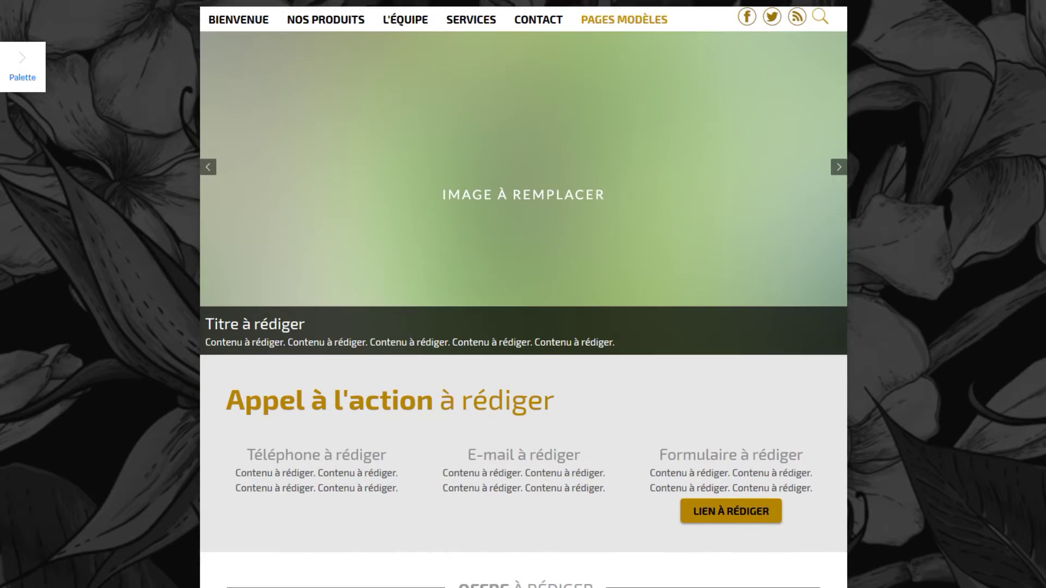
{"action": "scroll", "coordinate": [523, 294], "scroll_direction": "down", "scroll_amount": 2}
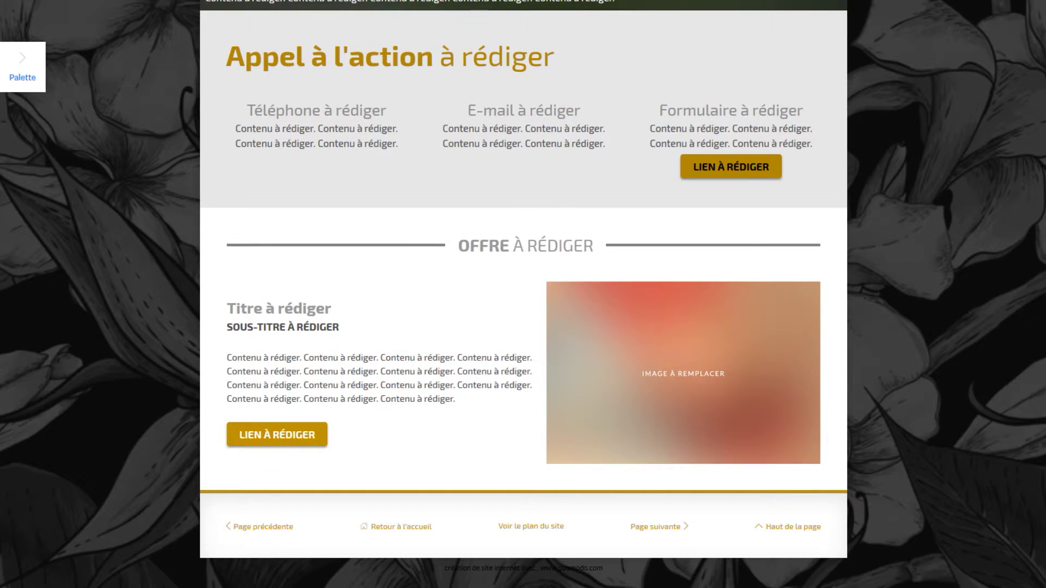
{"action": "scroll", "coordinate": [1034, 236], "scroll_direction": "up", "scroll_amount": 3}
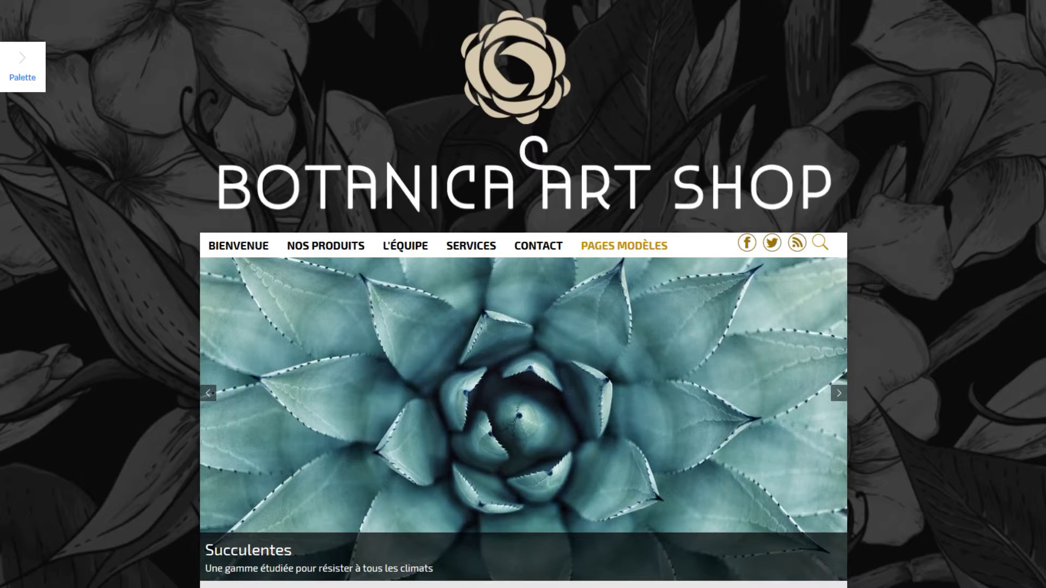
- Compare the finished Botanica Art Shop home page with its placeholder template, from the slideshow to the ordering and offer sections
{"action": "scroll", "coordinate": [523, 294], "scroll_direction": "down", "scroll_amount": 8}
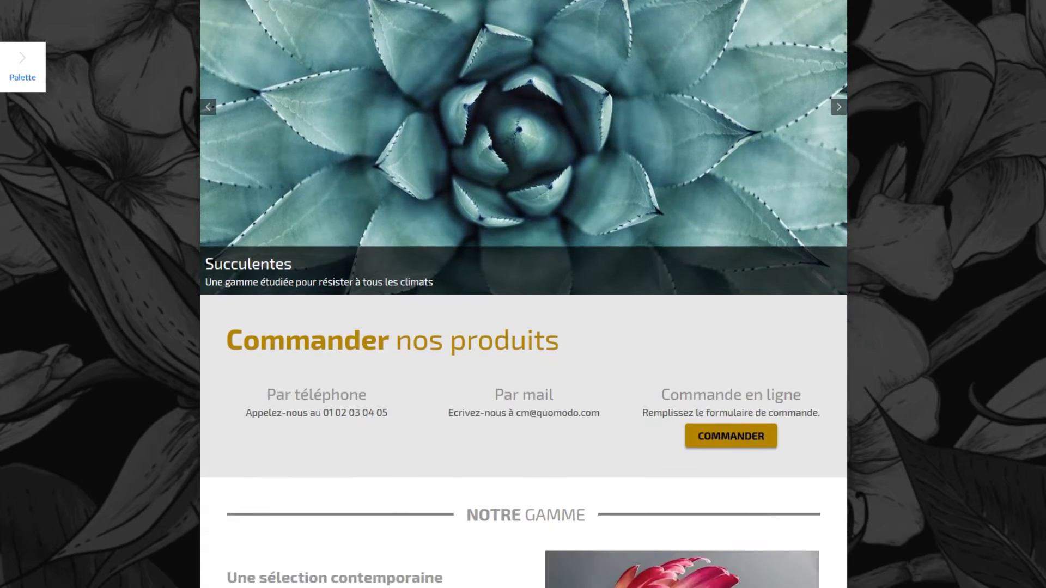
{"action": "scroll", "coordinate": [523, 294], "scroll_direction": "down", "scroll_amount": 3}
{"action": "scroll", "coordinate": [523, 294], "scroll_direction": "up", "scroll_amount": 1}
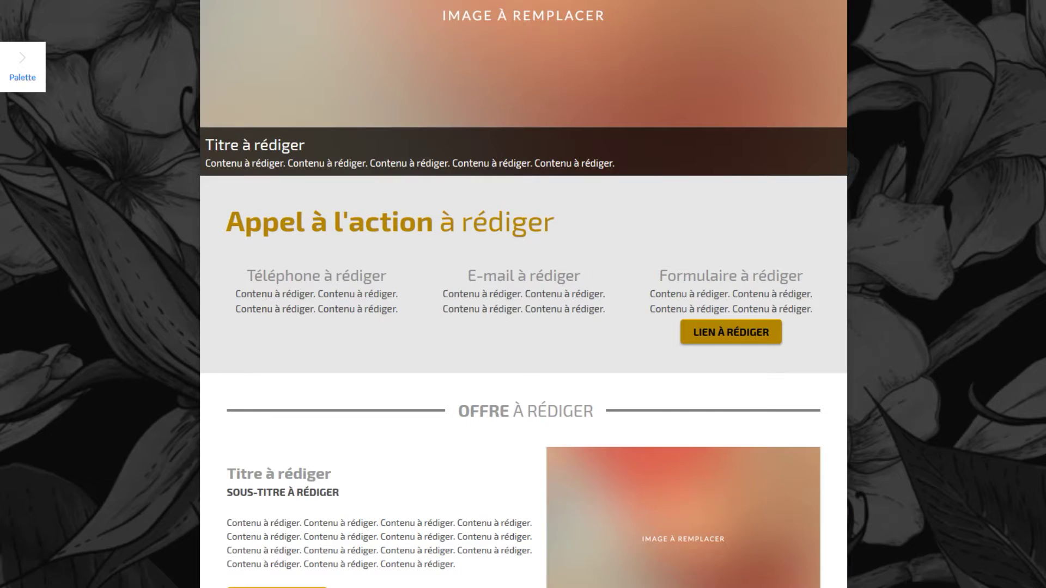
{"action": "scroll", "coordinate": [919, 280], "scroll_direction": "down", "scroll_amount": 3}
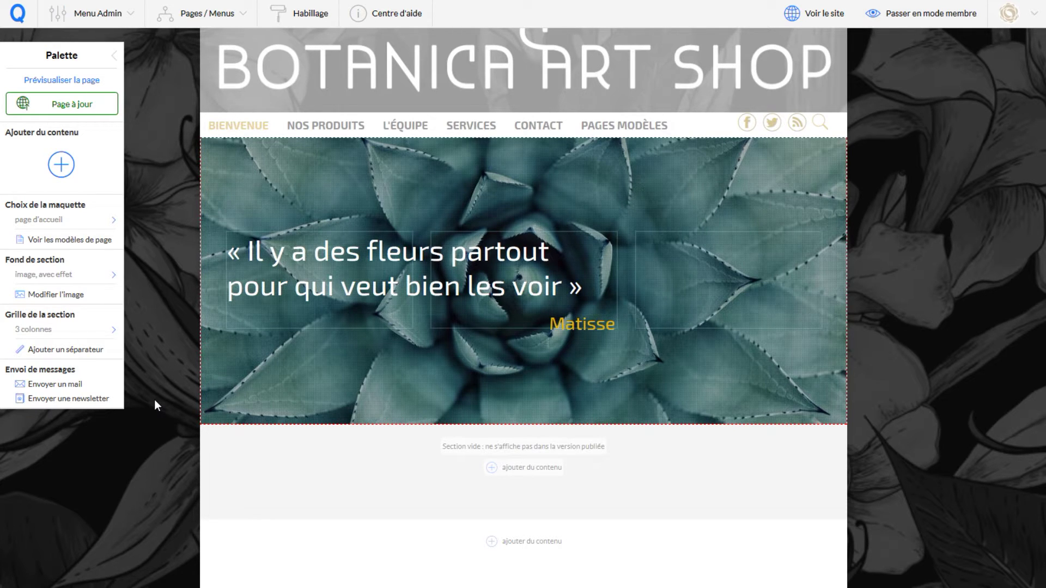
- Select the empty silver section below the quote banner, open the page templates and check the list of available models
{"action": "left_click", "coordinate": [105, 243]}
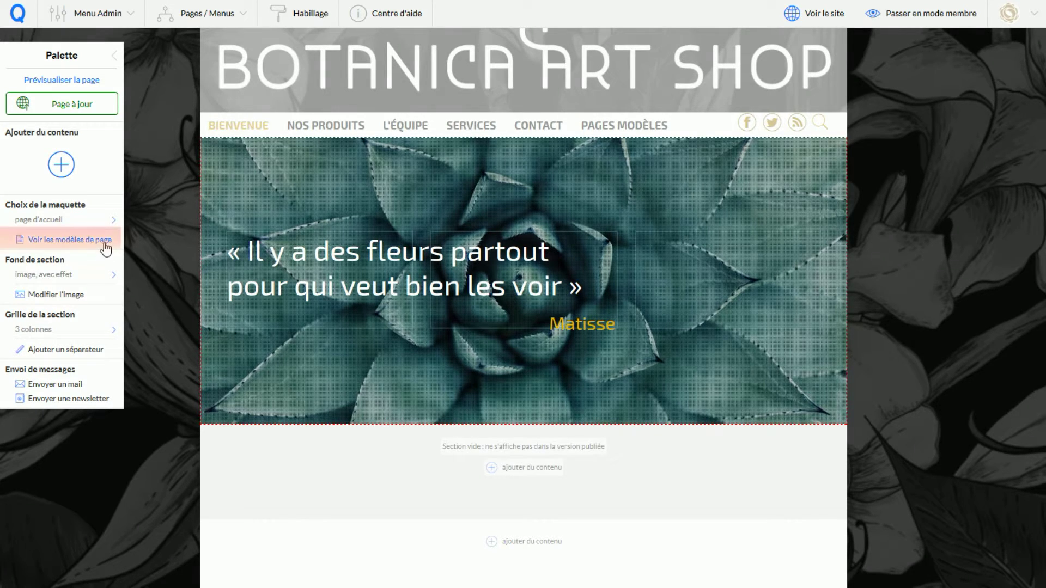
{"action": "scroll", "coordinate": [125, 355], "scroll_direction": "down", "scroll_amount": 2}
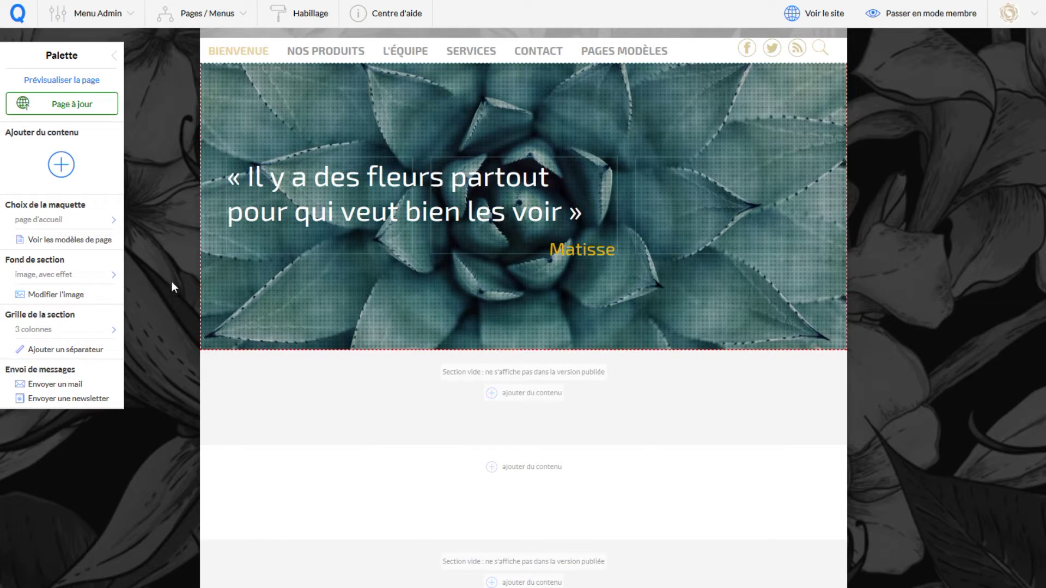
{"action": "left_click", "coordinate": [374, 421]}
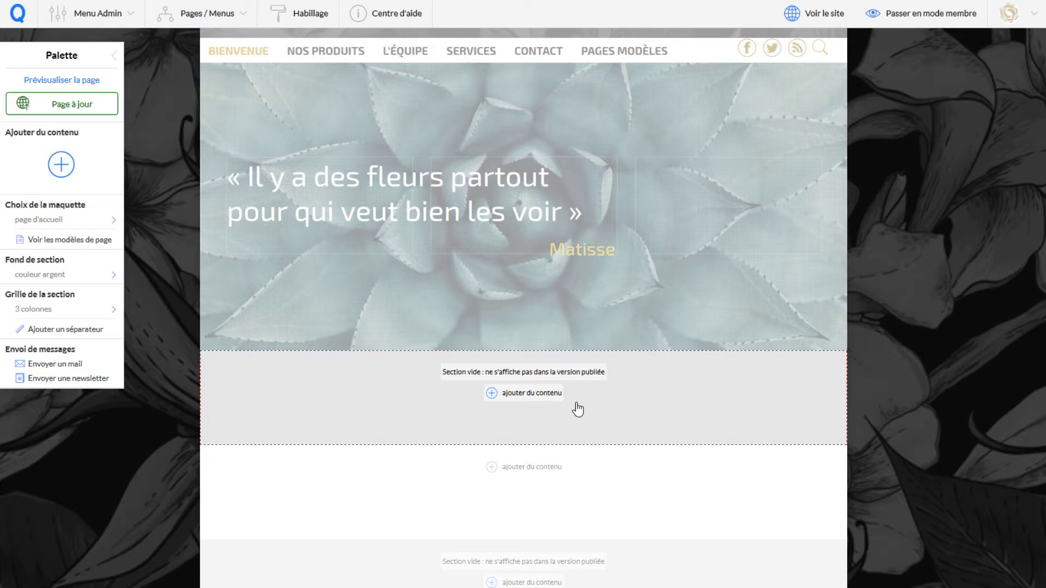
{"action": "left_click", "coordinate": [84, 243]}
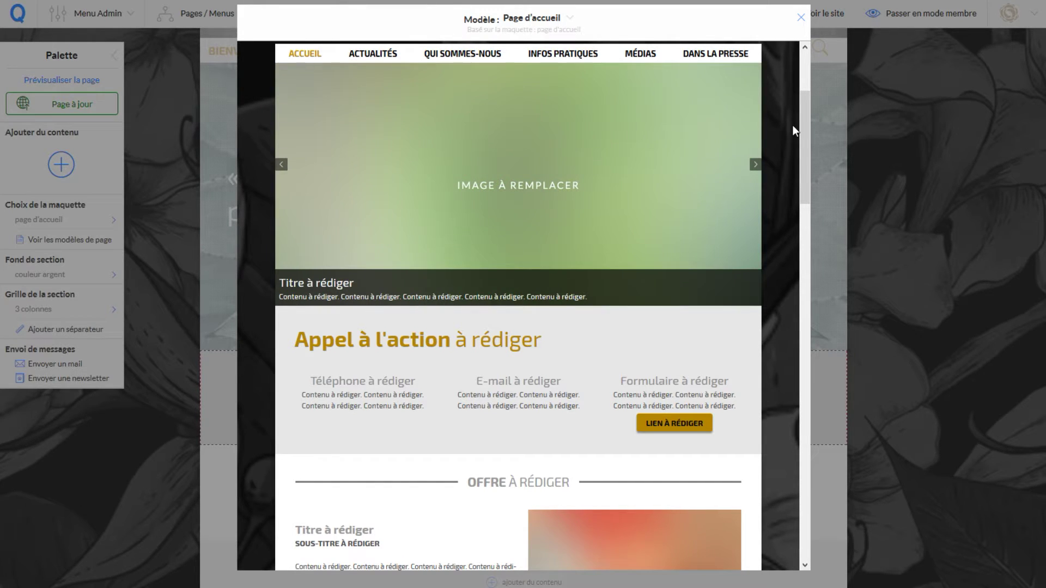
{"action": "left_click", "coordinate": [570, 21]}
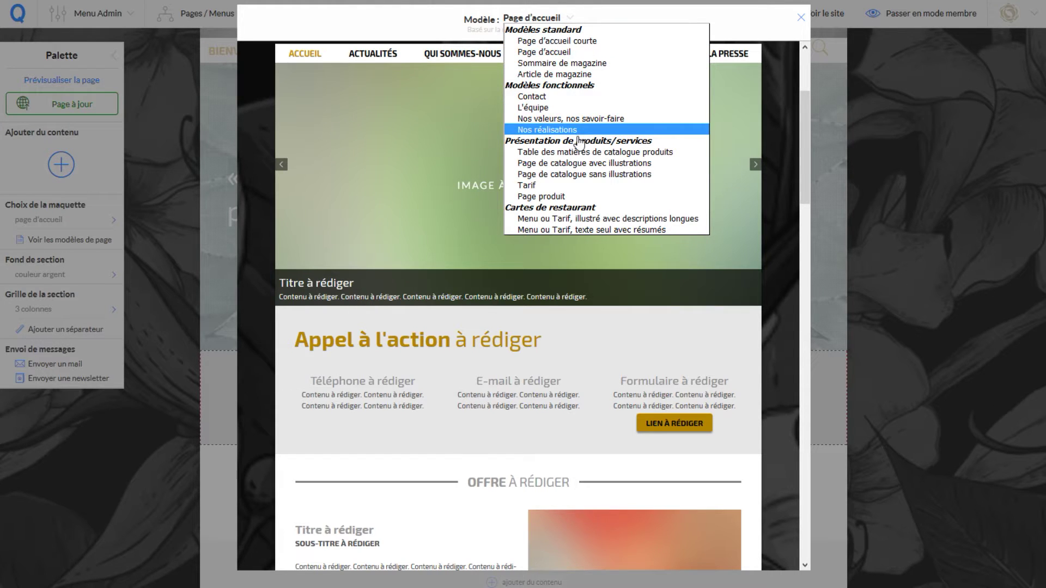
{"action": "left_click", "coordinate": [587, 16]}
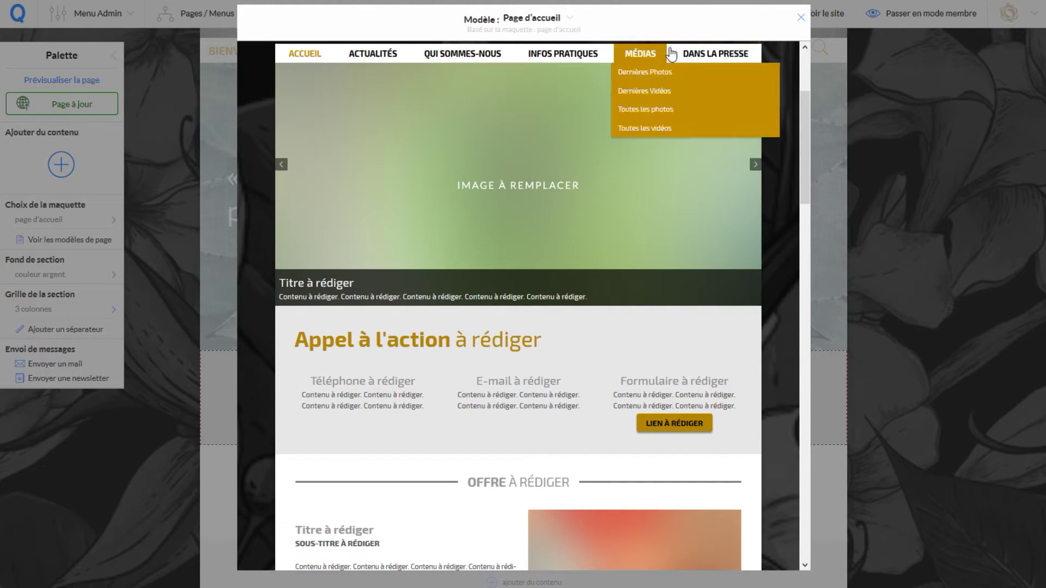
- Add the offer title, the offer text with image and the ATOUTS title from the Page d'accueil template to the selected section
{"action": "mouse_move", "coordinate": [803, 109]}
{"action": "left_mouse_down"}
{"action": "mouse_move", "coordinate": [779, 485]}
{"action": "mouse_move", "coordinate": [798, 129]}
{"action": "left_mouse_up"}
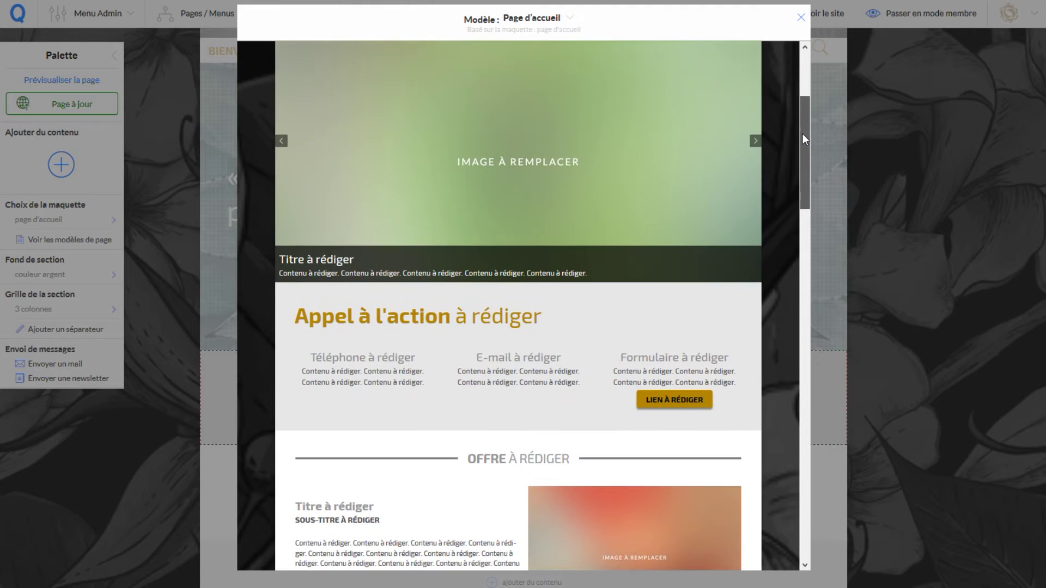
{"action": "scroll", "coordinate": [802, 158], "scroll_direction": "down", "scroll_amount": 2}
{"action": "scroll", "coordinate": [804, 170], "scroll_direction": "down", "scroll_amount": 1}
{"action": "scroll", "coordinate": [804, 180], "scroll_direction": "down", "scroll_amount": 2}
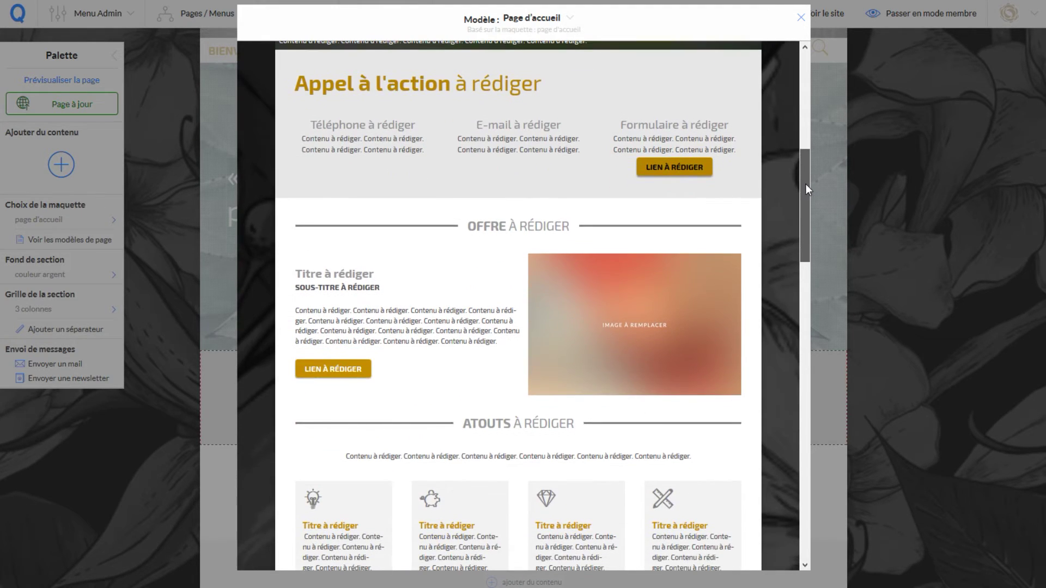
{"action": "left_click", "coordinate": [546, 233]}
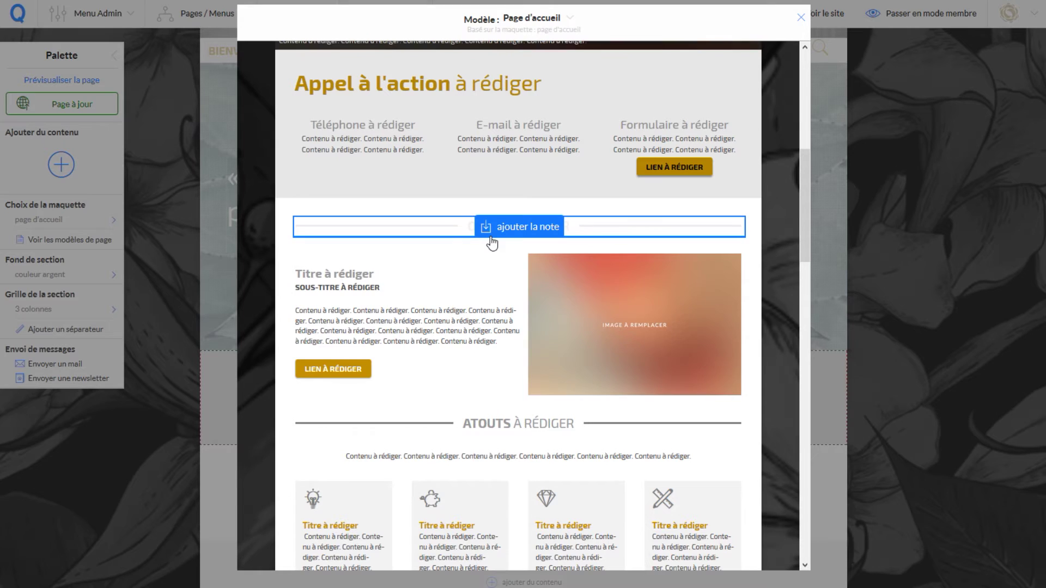
{"action": "left_click", "coordinate": [345, 293]}
{"action": "left_click", "coordinate": [527, 425]}
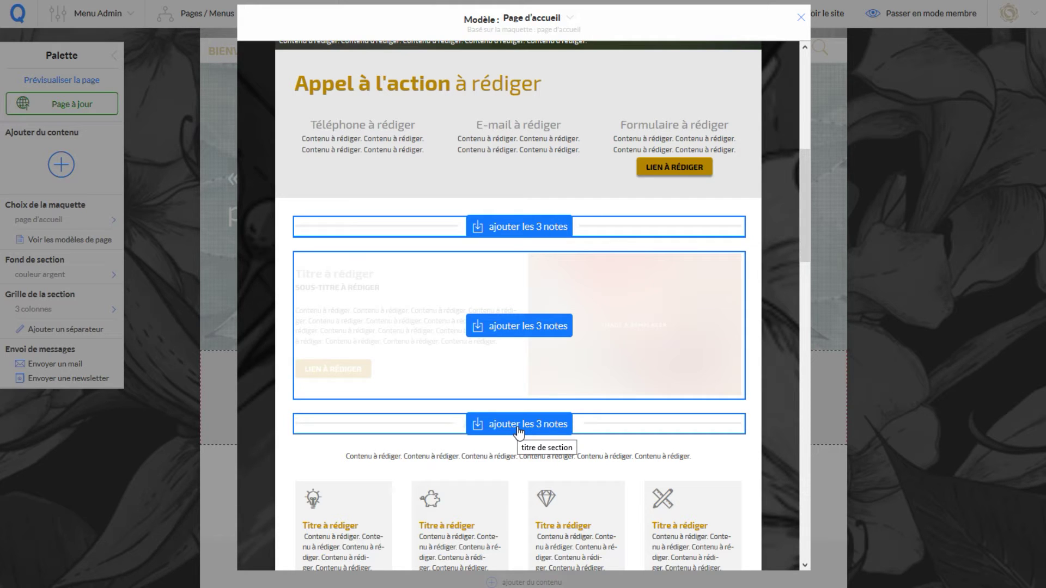
{"action": "left_click", "coordinate": [518, 431]}
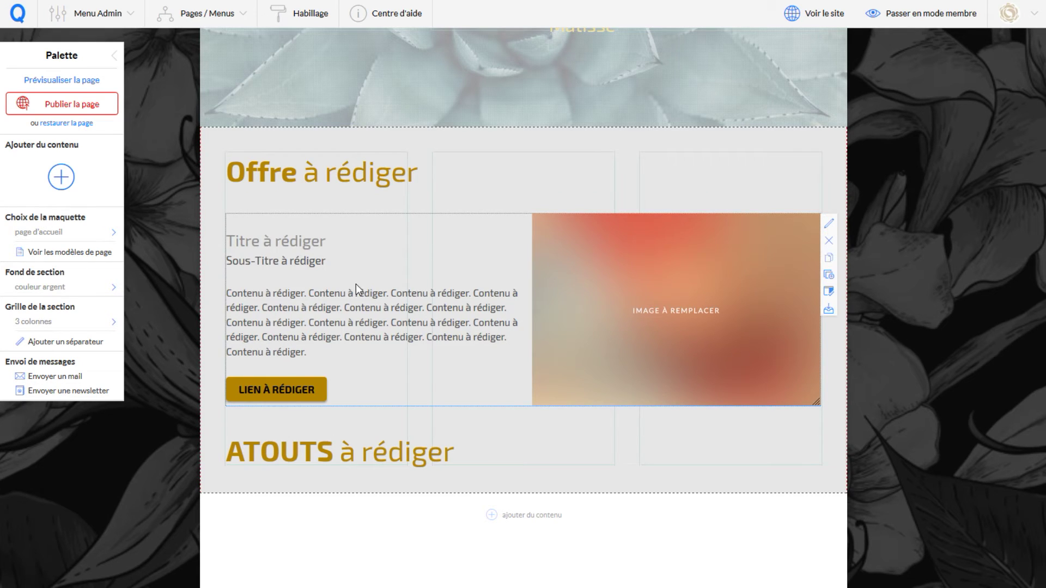
- Preview the page with the inserted offer and ATOUTS notes, return to editing and go back up to the site header
{"action": "scroll", "coordinate": [396, 397], "scroll_direction": "down", "scroll_amount": 2}
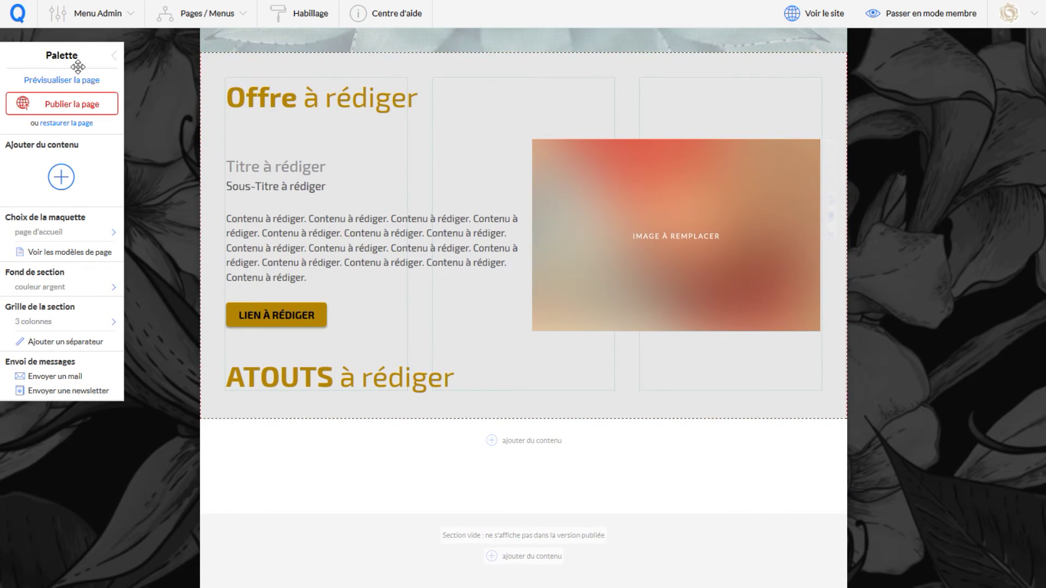
{"action": "left_click", "coordinate": [71, 81]}
{"action": "scroll", "coordinate": [394, 306], "scroll_direction": "up", "scroll_amount": 3}
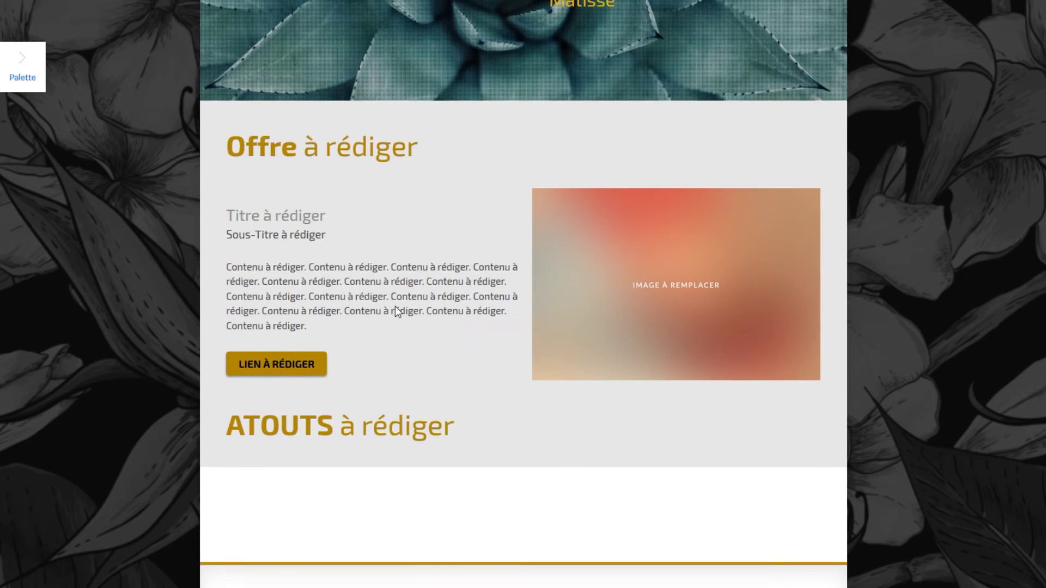
{"action": "left_click", "coordinate": [30, 64]}
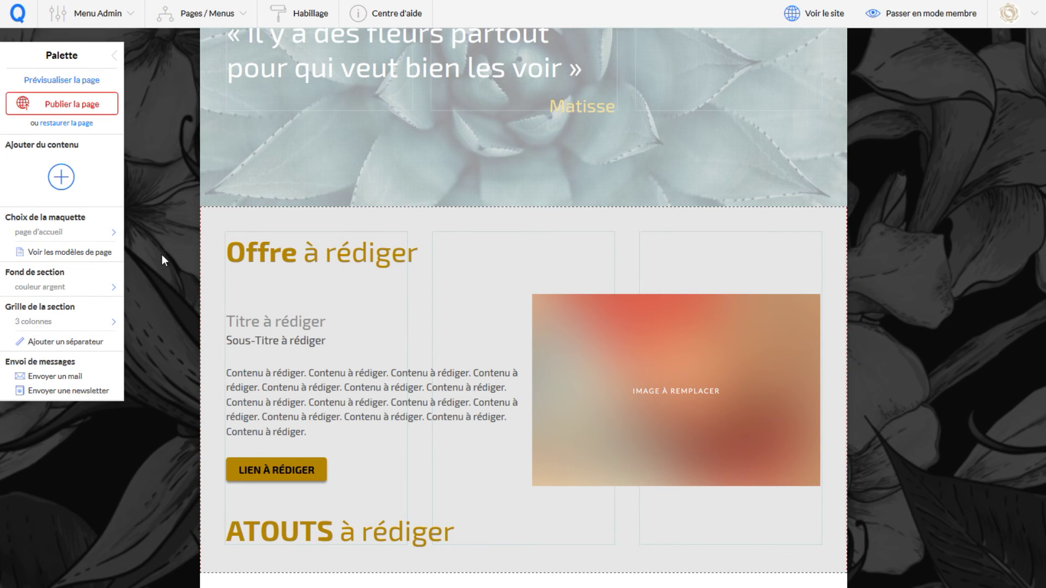
{"action": "scroll", "coordinate": [162, 254], "scroll_direction": "up", "scroll_amount": 3}
{"action": "scroll", "coordinate": [162, 253], "scroll_direction": "up", "scroll_amount": 3}
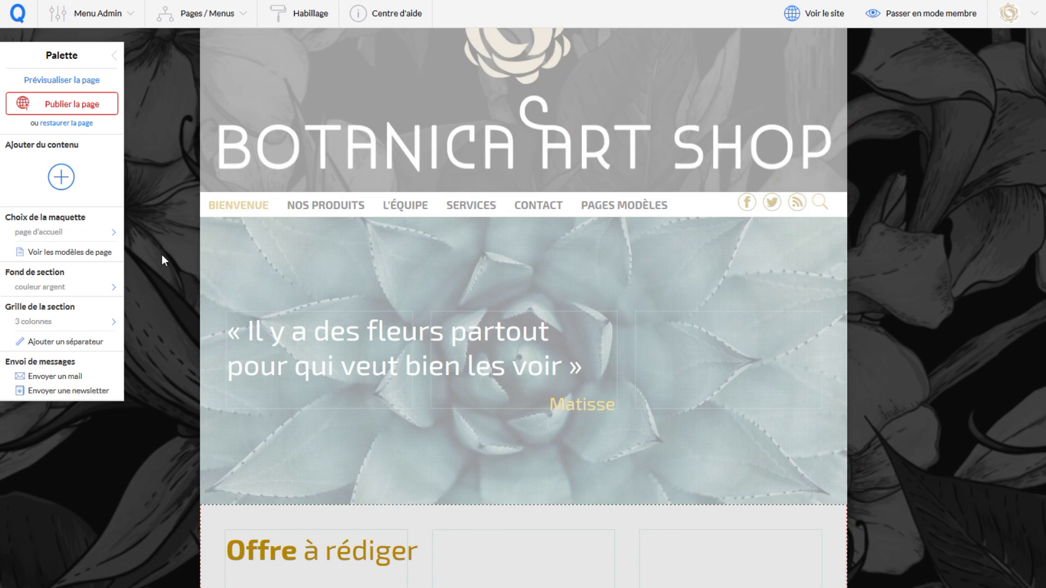
{"action": "scroll", "coordinate": [621, 275], "scroll_direction": "up", "scroll_amount": 2}
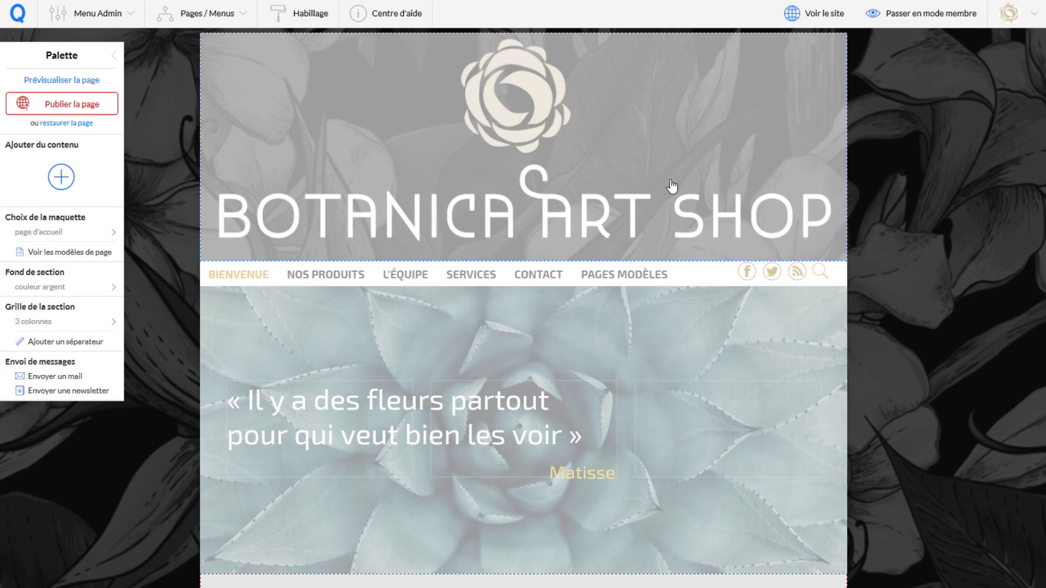